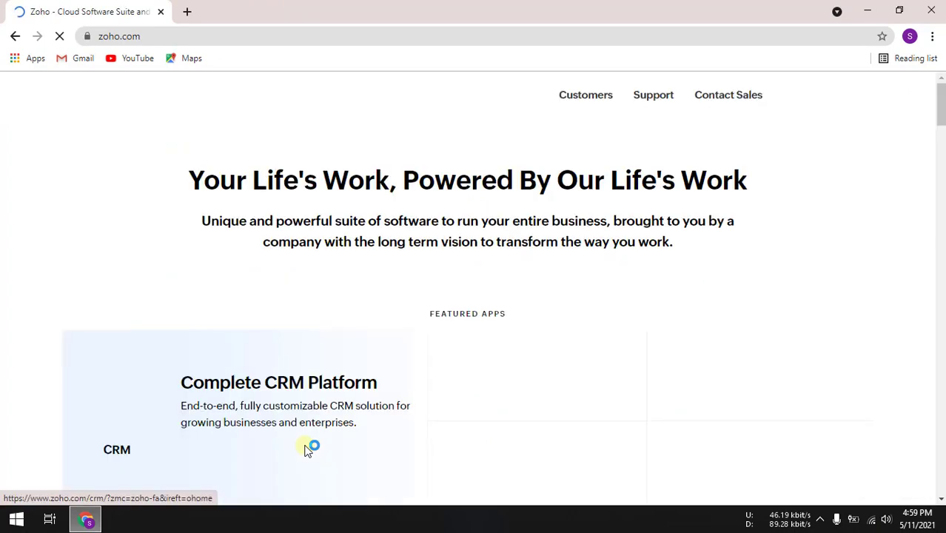
Go to Forms 'SIGN UP NOW' under Featured Apps and choose signing up with Google
{"action": "scroll", "coordinate": [338, 438], "scroll_direction": "down", "scroll_amount": 3}
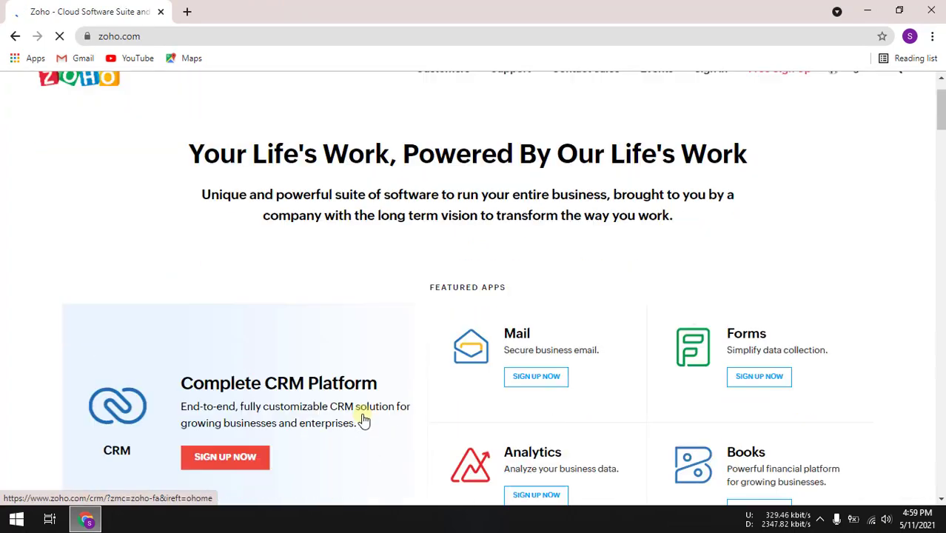
{"action": "scroll", "coordinate": [363, 416], "scroll_direction": "down", "scroll_amount": 1}
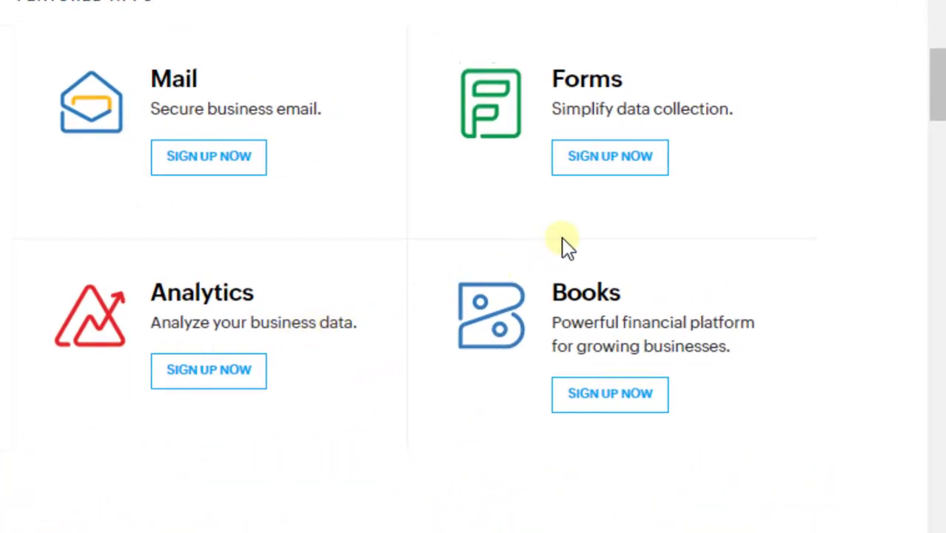
{"action": "left_click", "coordinate": [597, 166]}
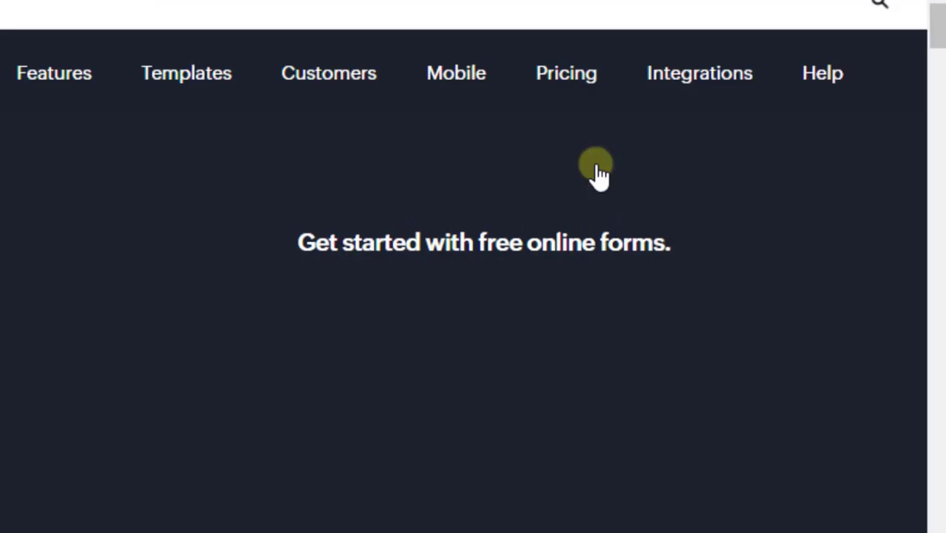
{"action": "scroll", "coordinate": [595, 17], "scroll_direction": "down", "scroll_amount": 7}
{"action": "scroll", "coordinate": [595, 17], "scroll_direction": "up", "scroll_amount": 1}
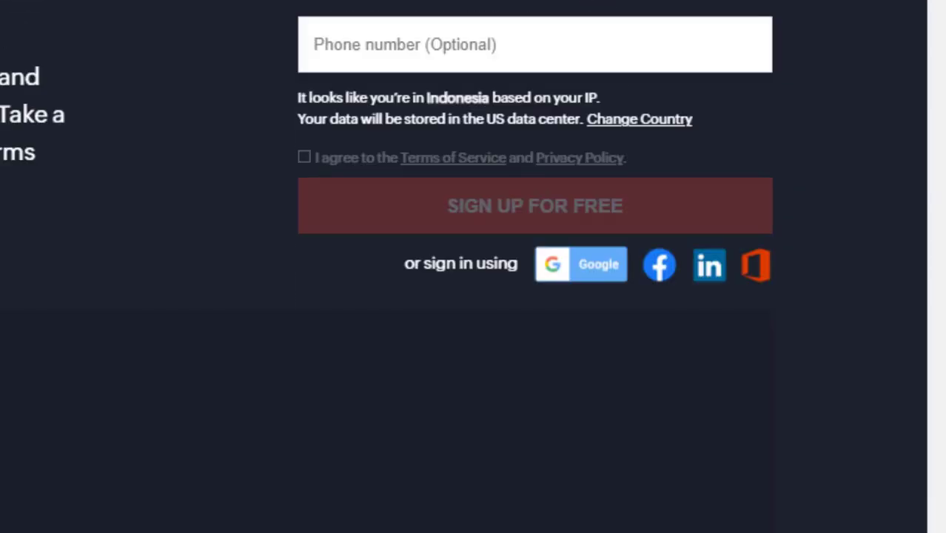
{"action": "scroll", "coordinate": [795, 30], "scroll_direction": "up", "scroll_amount": 3}
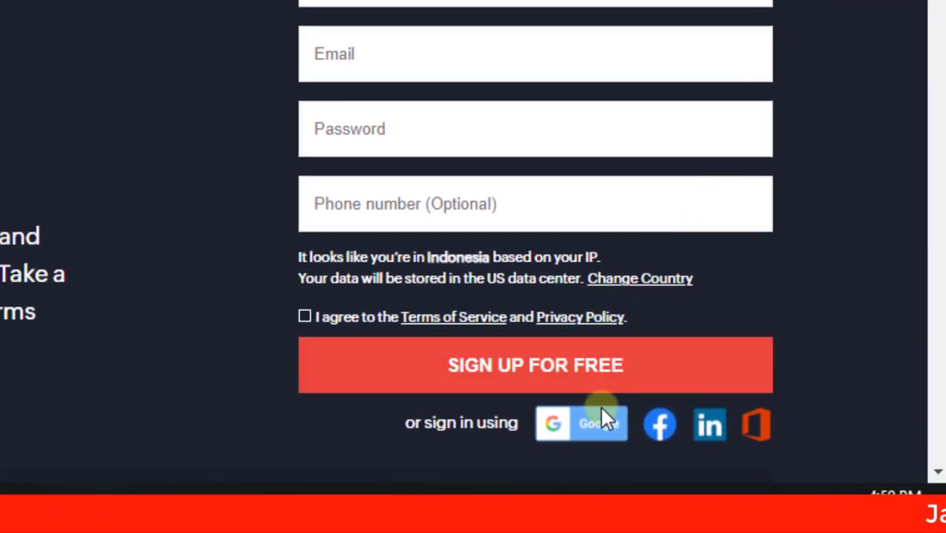
{"action": "left_click", "coordinate": [591, 431]}
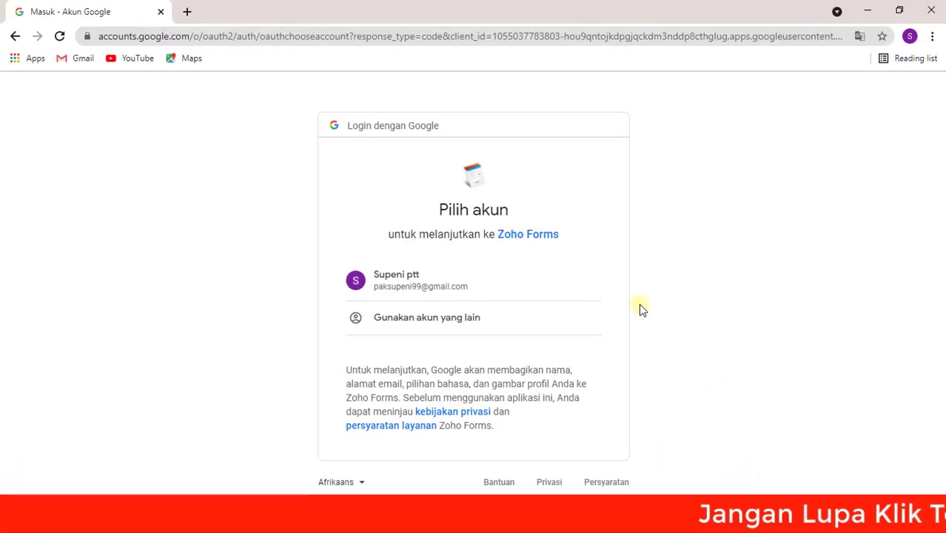
Choose the Google account, enter its password and confirm with Berikutnya
{"action": "left_click", "coordinate": [466, 289]}
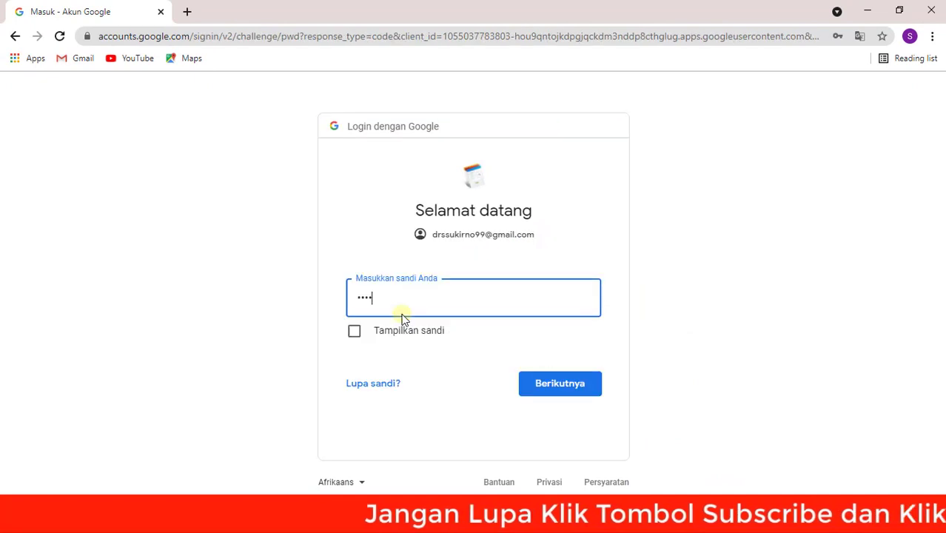
{"action": "type", "text": "••••••••••"}
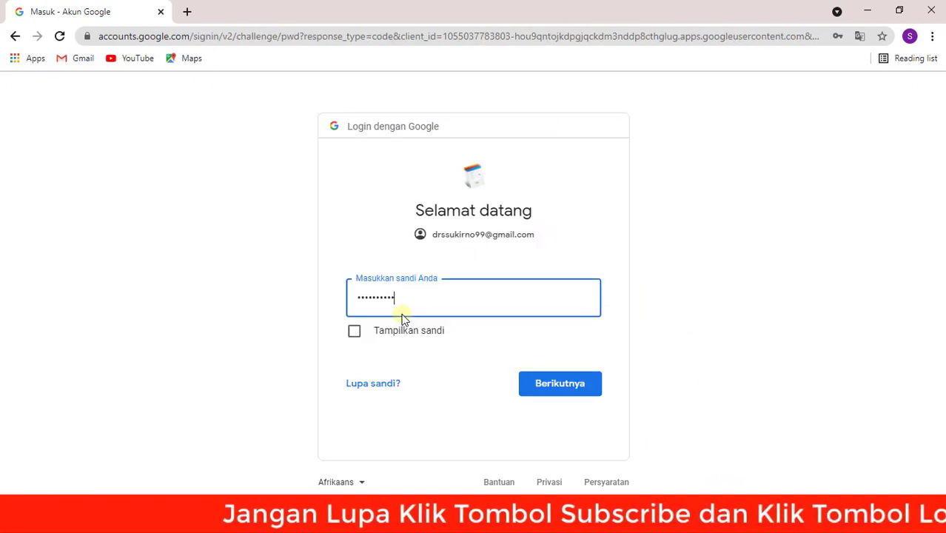
{"action": "left_click", "coordinate": [547, 382]}
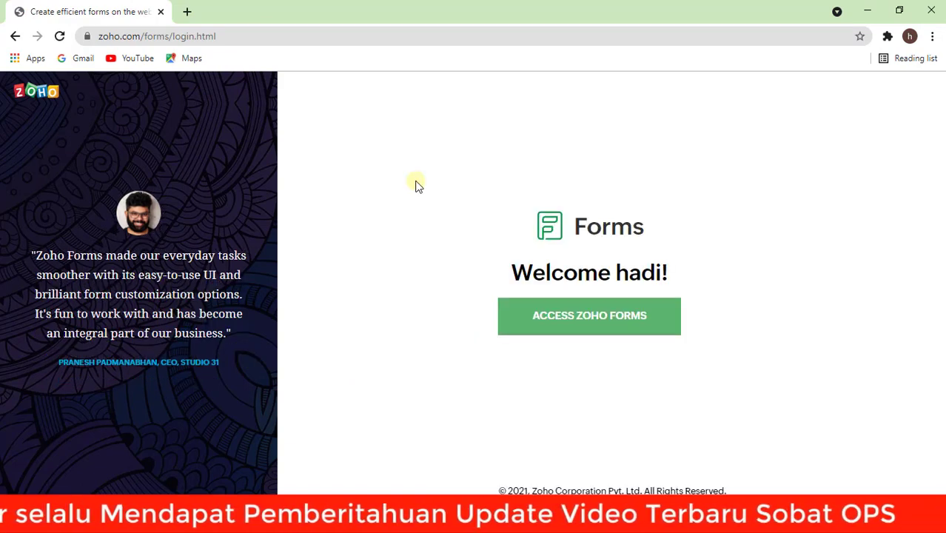
Enter Zoho Forms via ACCESS ZOHO FORMS to reach the empty My Forms dashboard
{"action": "left_click", "coordinate": [563, 319]}
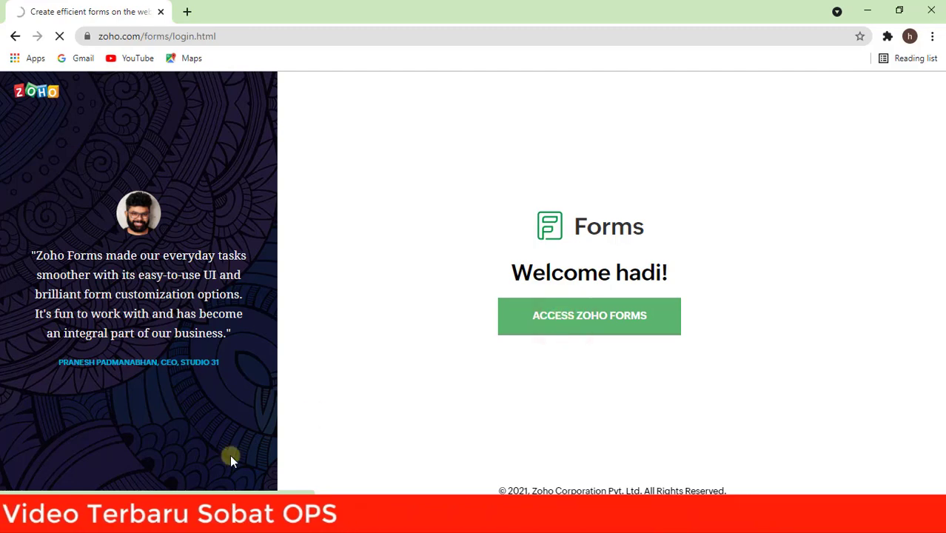
{"action": "right_click", "coordinate": [78, 519]}
{"action": "left_click", "coordinate": [77, 477]}
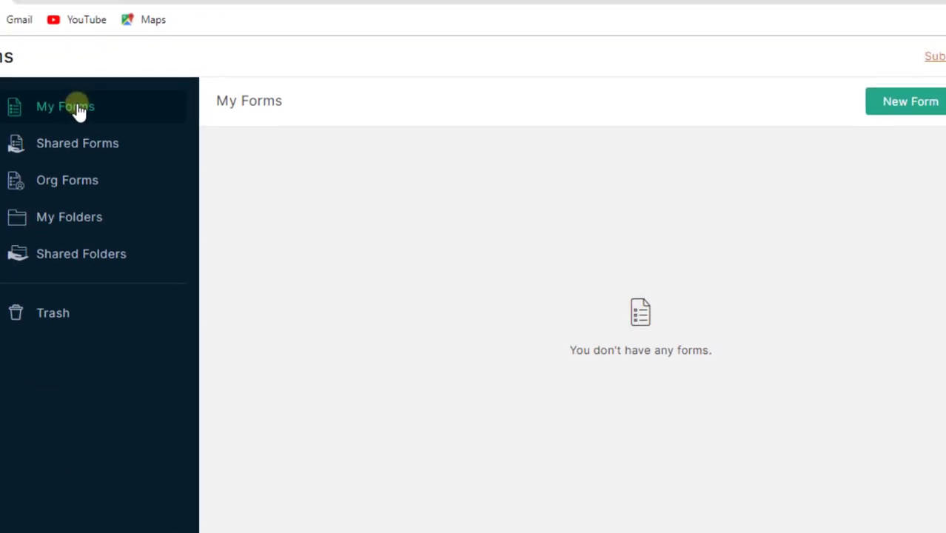
{"action": "left_click", "coordinate": [309, 146]}
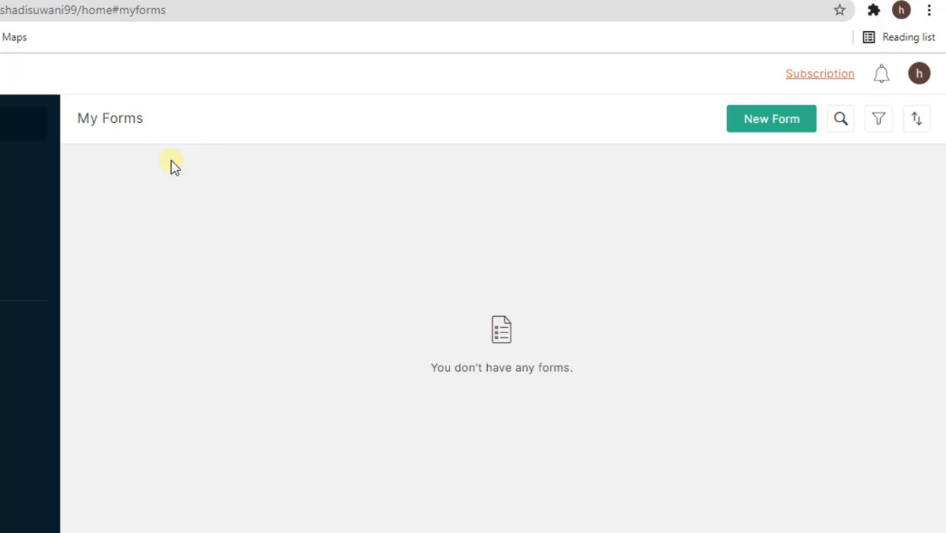
Create a New Form from Blank Form, entering the name and description, then Create
{"action": "left_click", "coordinate": [742, 123]}
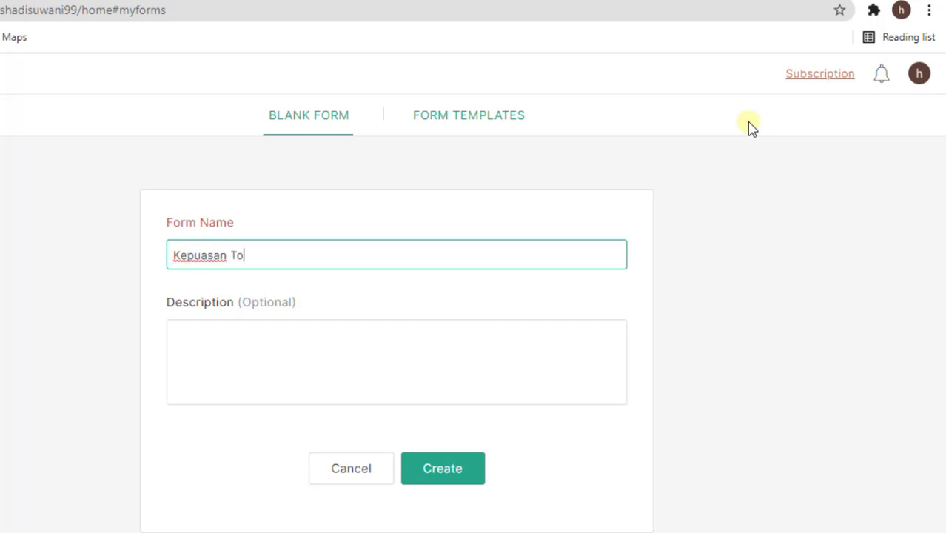
{"action": "type", "text": "SOBAT OPS"}
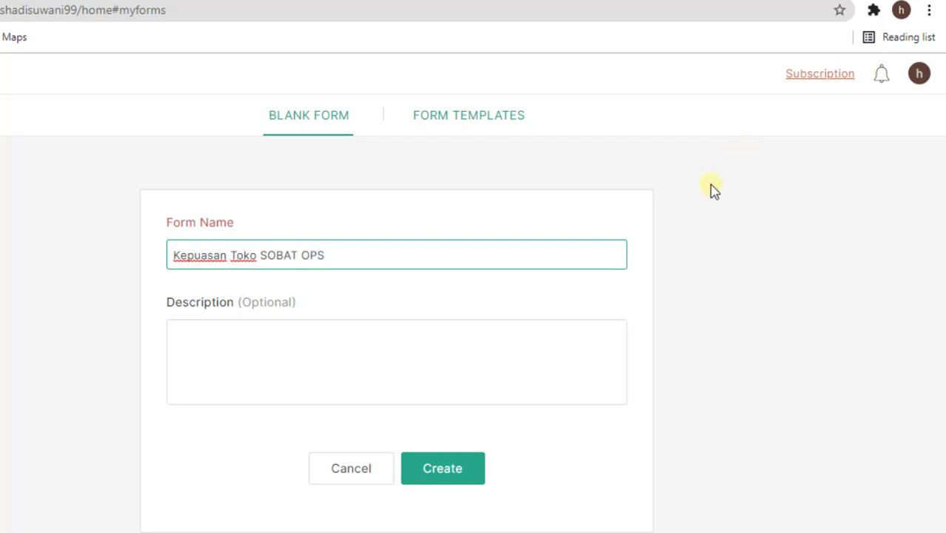
{"action": "left_click", "coordinate": [413, 366]}
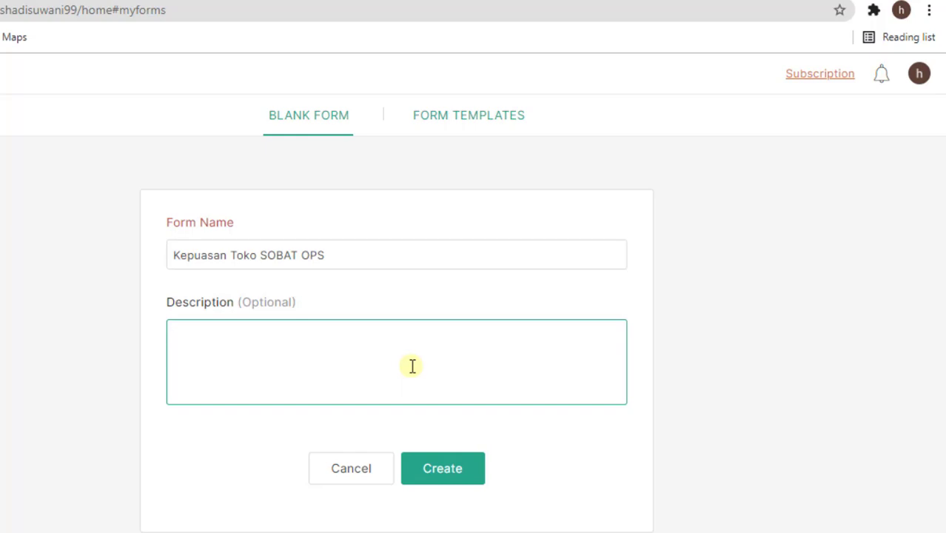
{"action": "type", "text": "Hasil kepuasan toko sobat ops"}
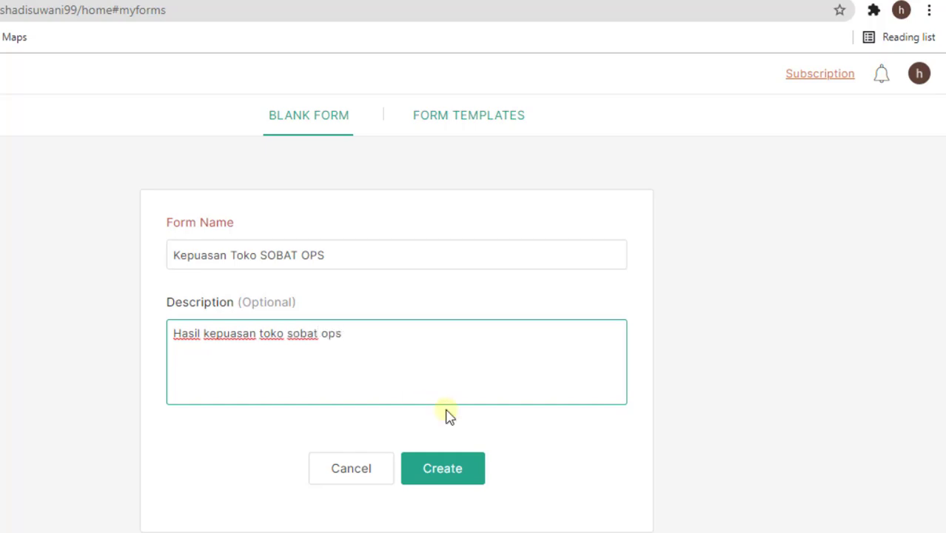
{"action": "left_click", "coordinate": [464, 467]}
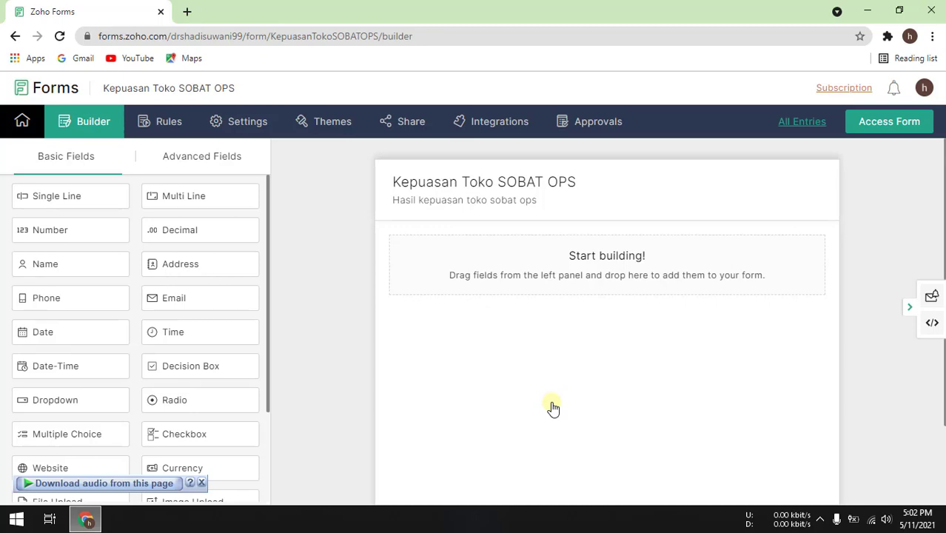
Add a Name field as the form's first field and open its settings
{"action": "left_click", "coordinate": [613, 344]}
{"action": "left_click_drag", "start_coordinate": [108, 269], "coordinate": [477, 267]}
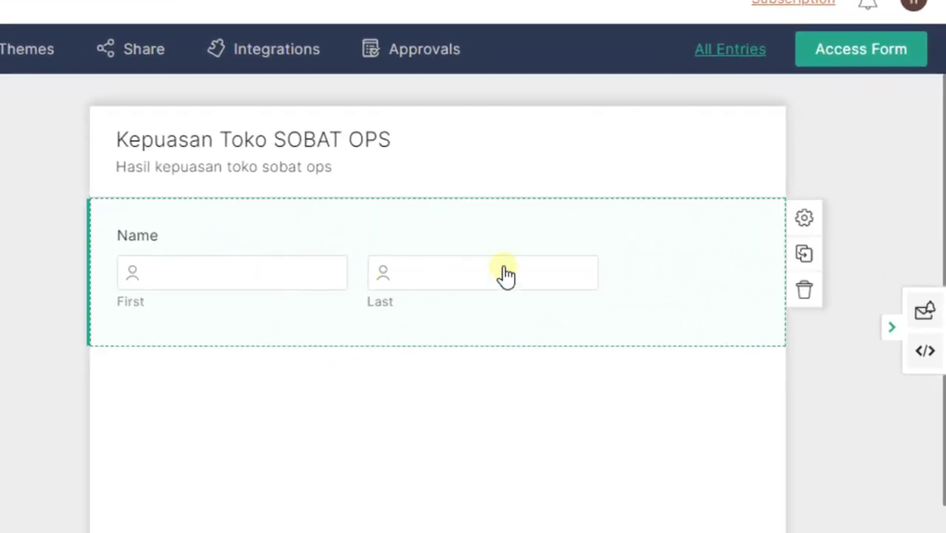
{"action": "left_click", "coordinate": [799, 218]}
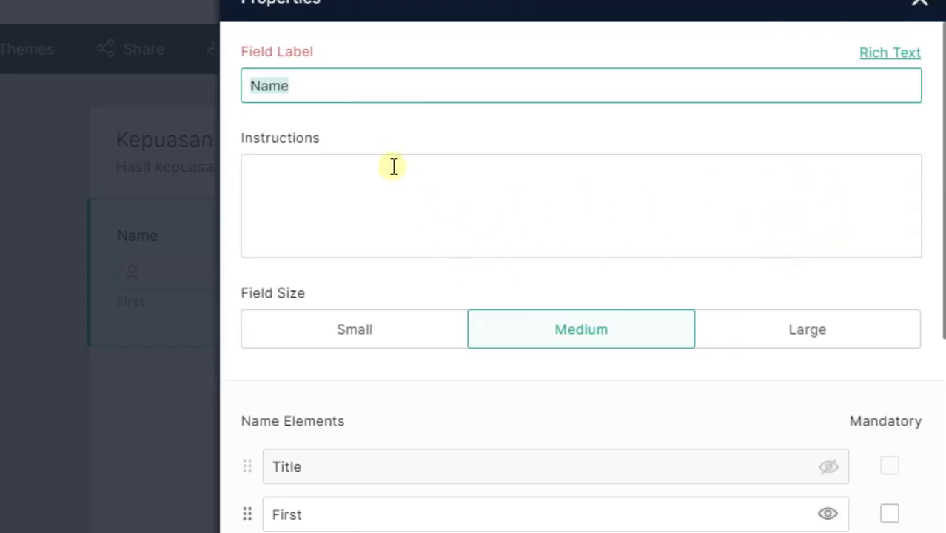
{"action": "type", "text": "Isi "}
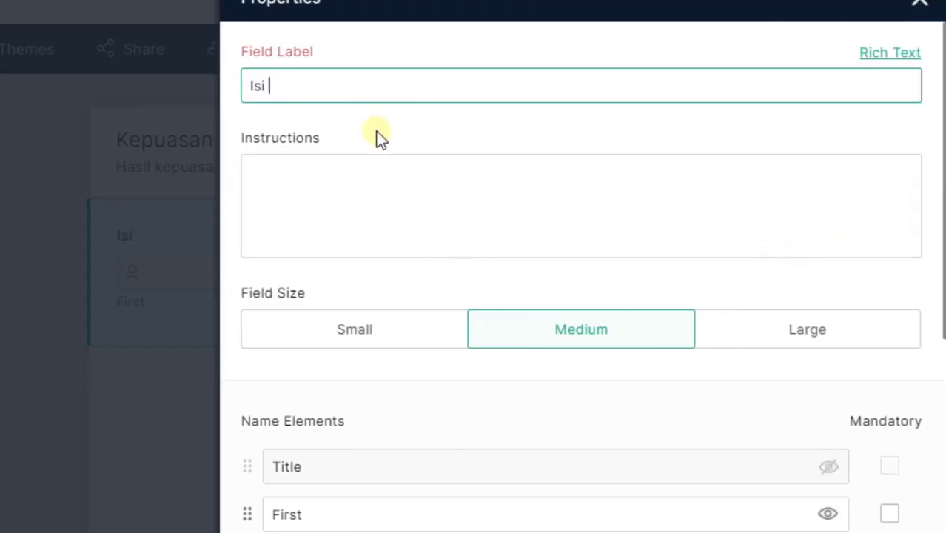
{"action": "type", "text": "Nama Sesui Ge"}
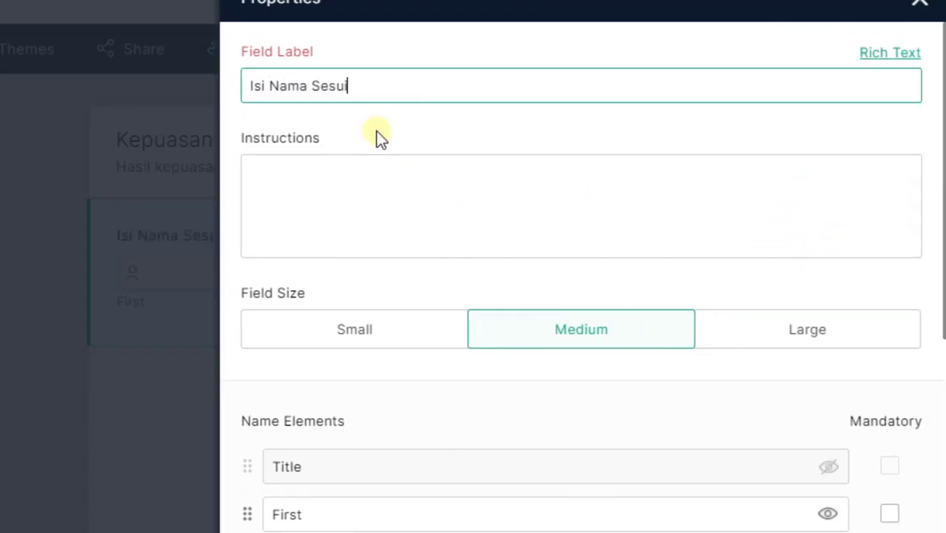
{"action": "key", "text": "BackSpace"}
{"action": "key", "text": "BackSpace"}
{"action": "key", "text": "BackSpace"}
{"action": "key", "text": "BackSpace"}
{"action": "key", "text": "BackSpace"}
{"action": "key", "text": "BackSpace"}
{"action": "key", "text": "BackSpace"}
{"action": "key", "text": "BackSpace"}
{"action": "type", "text": "tanpa gelar"}
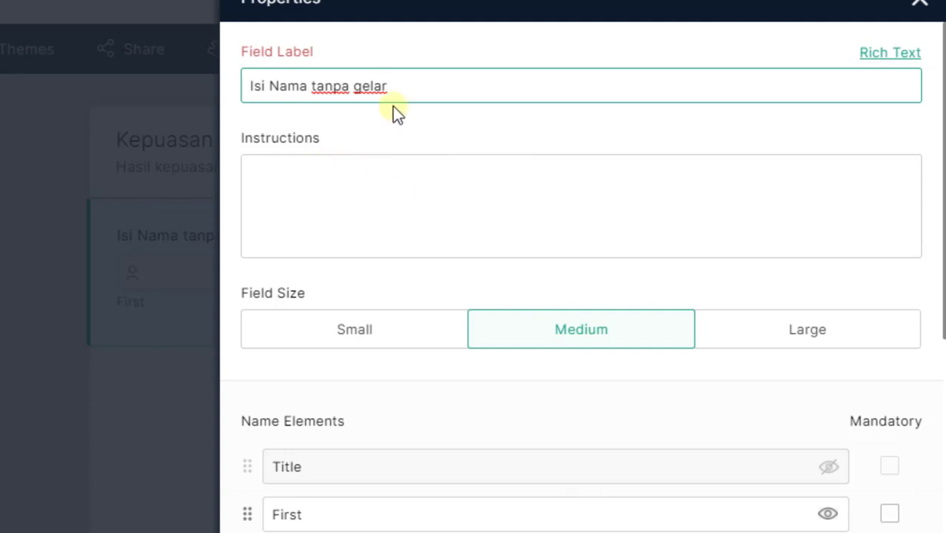
Label the field 'Nama' with instruction 'Isi nama tanpa gelar' and save
{"action": "triple_click", "coordinate": [406, 83]}
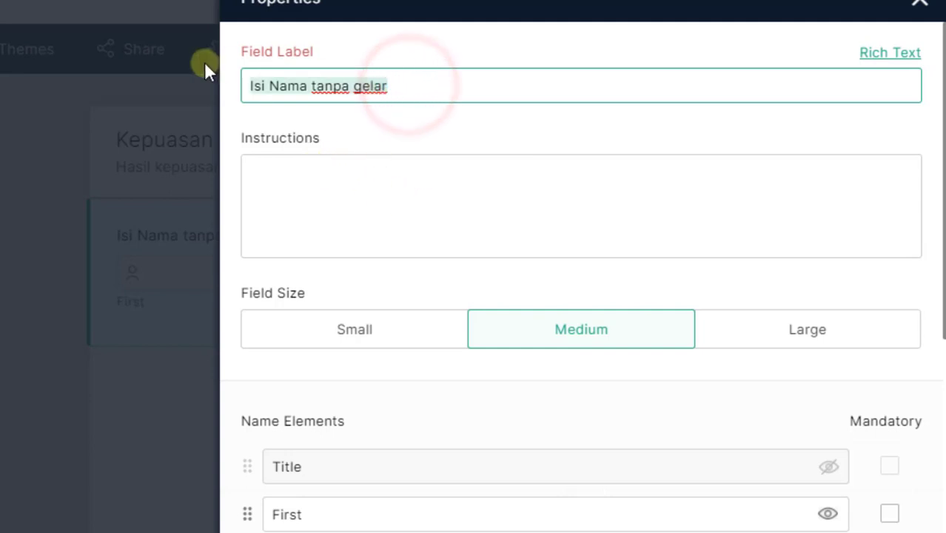
{"action": "type", "text": "Nama"}
{"action": "key", "text": "Tab"}
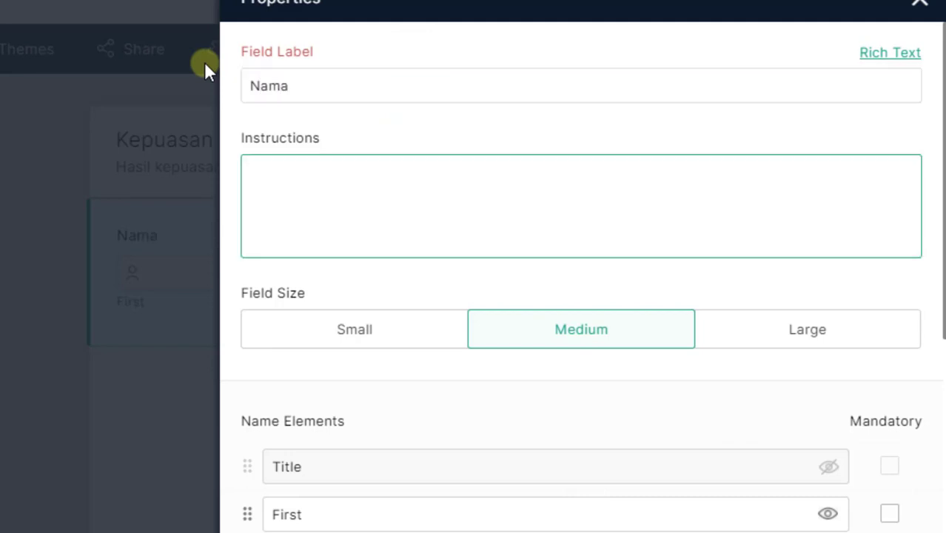
{"action": "type", "text": "Isi nama tanpa"}
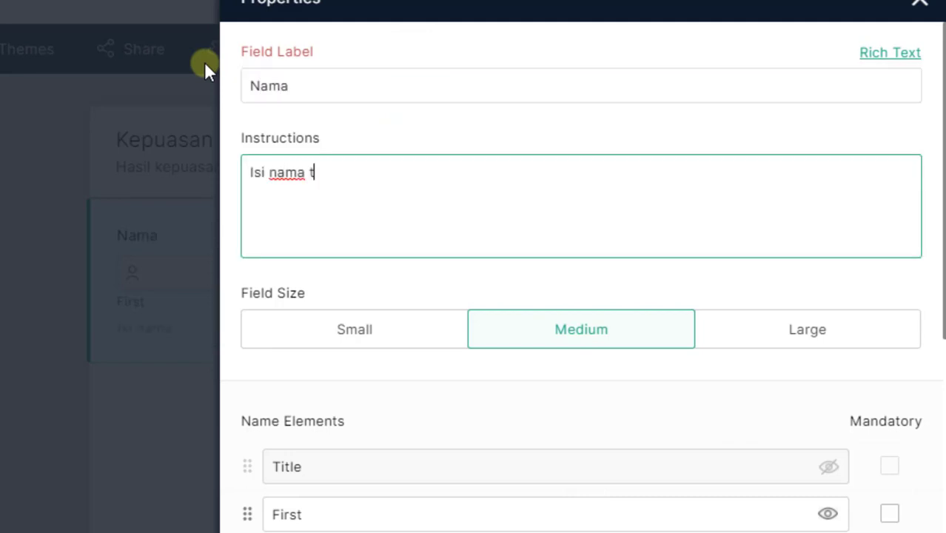
{"action": "type", "text": " gelar"}
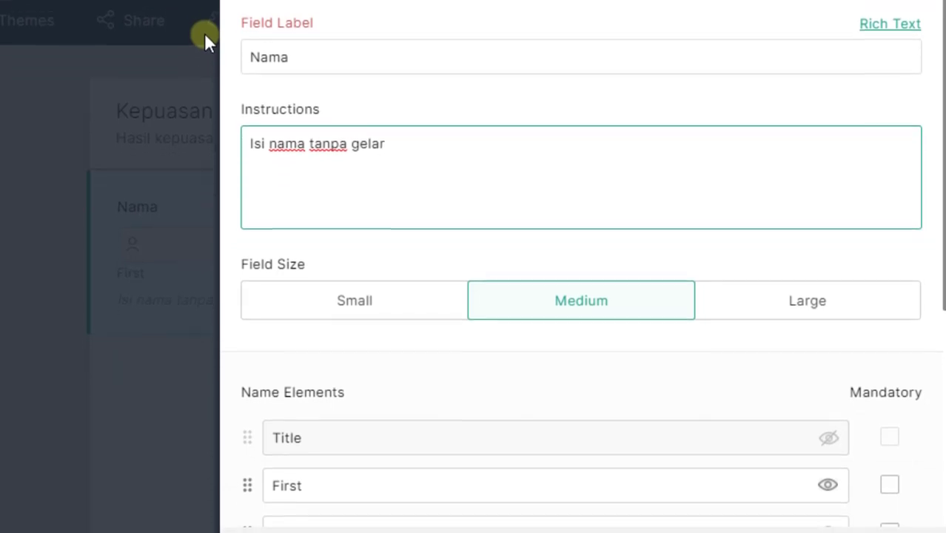
{"action": "left_click", "coordinate": [859, 486]}
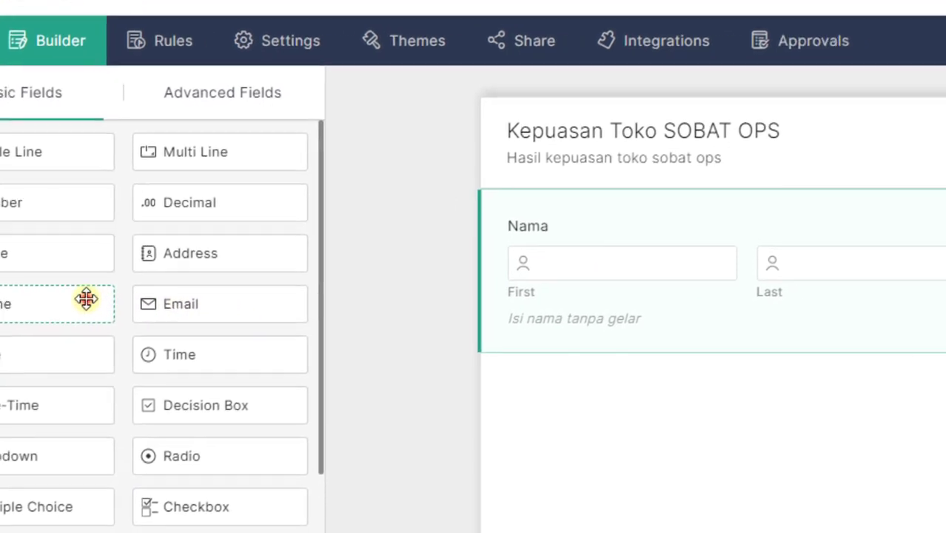
Drop a Phone field below Nama, give it the instruction 'Isi nomor handphone', and save
{"action": "left_click_drag", "start_coordinate": [170, 302], "coordinate": [674, 418]}
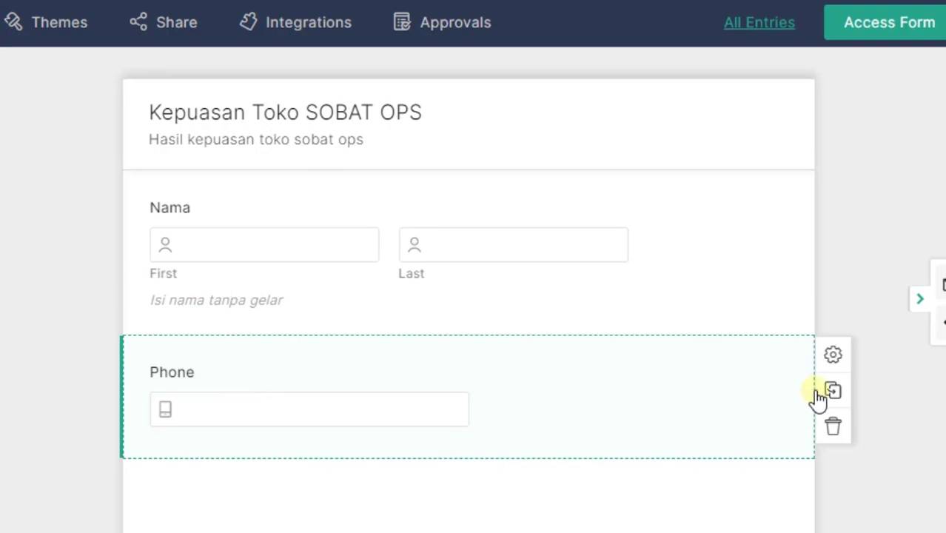
{"action": "left_click", "coordinate": [834, 357]}
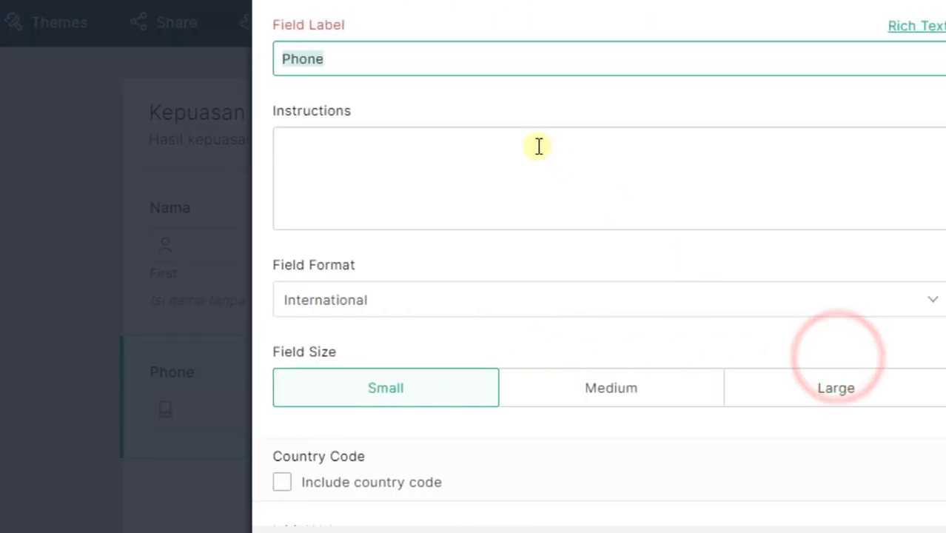
{"action": "left_click", "coordinate": [457, 148]}
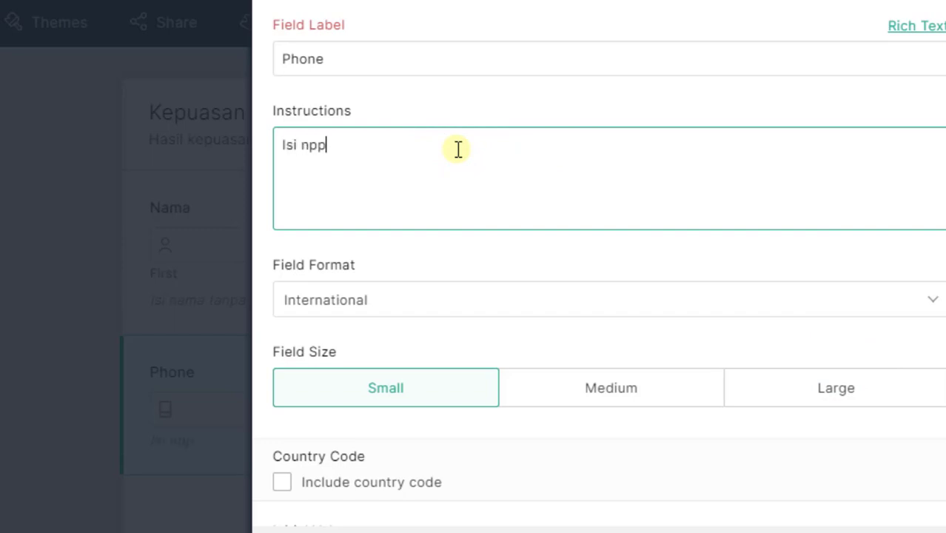
{"action": "type", "text": "Isi nomor handphp"}
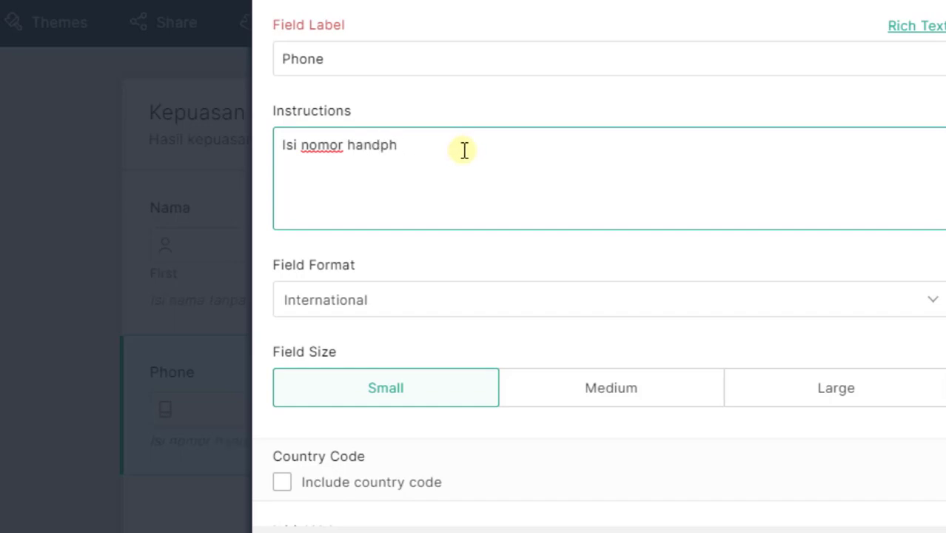
{"action": "type", "text": "ne"}
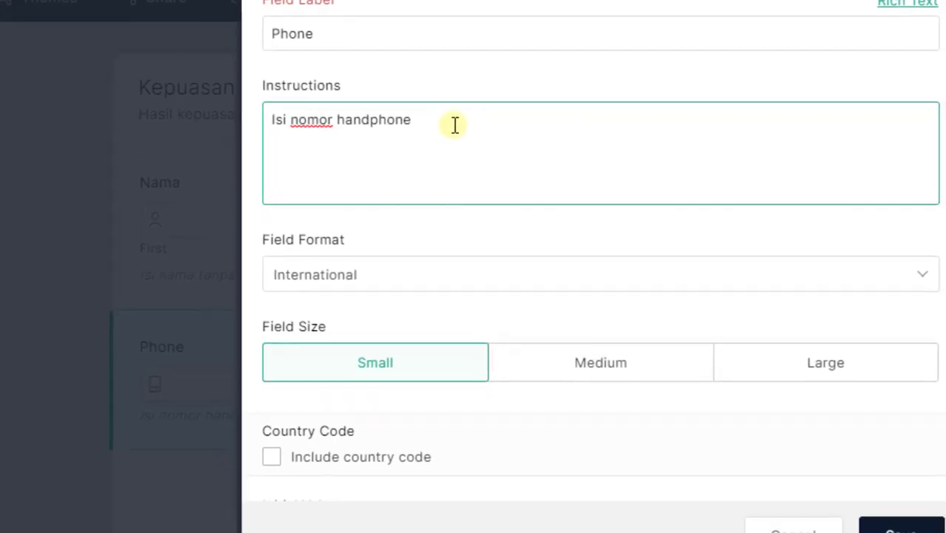
{"action": "left_click", "coordinate": [896, 490]}
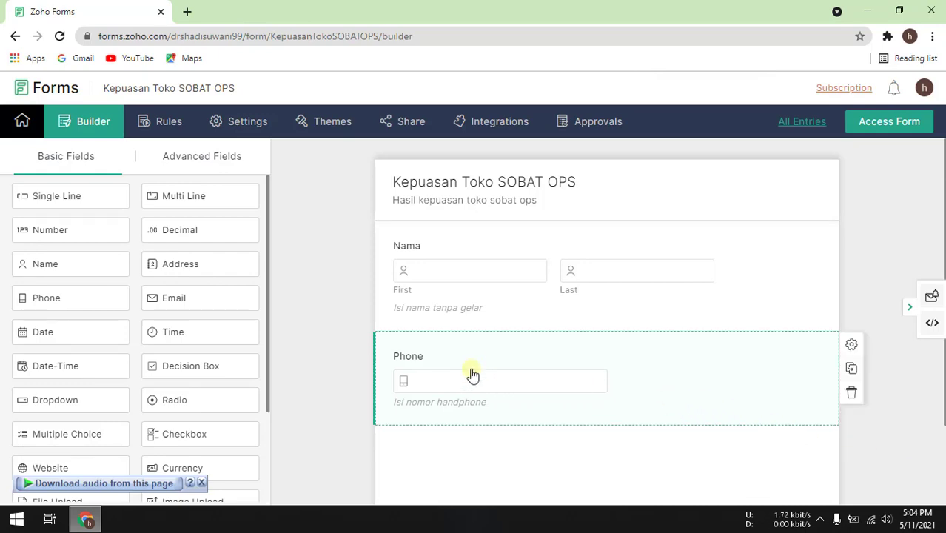
{"action": "scroll", "coordinate": [478, 354], "scroll_direction": "down", "scroll_amount": 1}
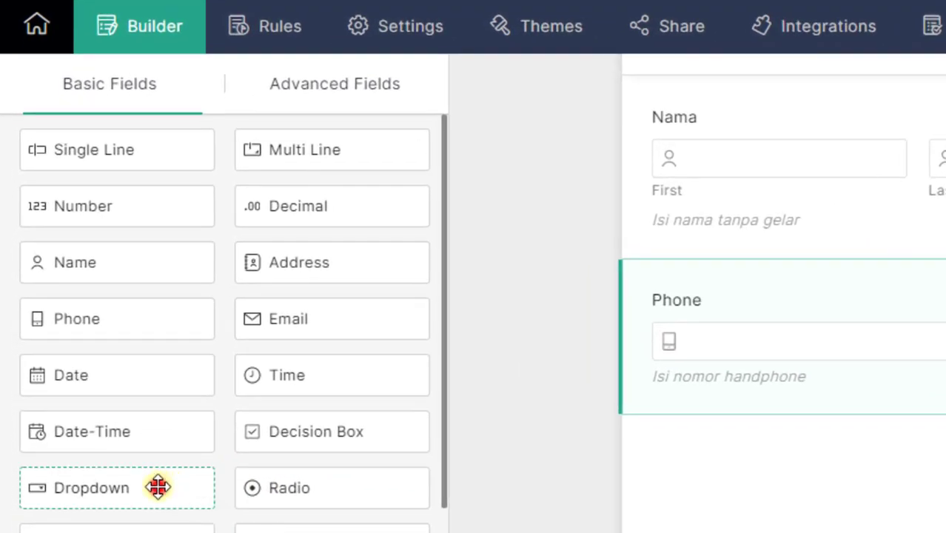
Place a Dropdown below Phone labelled 'Hasil Kepuasan Pelanggan' with instruction 'Pilih salah jawaban'
{"action": "left_click_drag", "start_coordinate": [158, 487], "coordinate": [807, 472]}
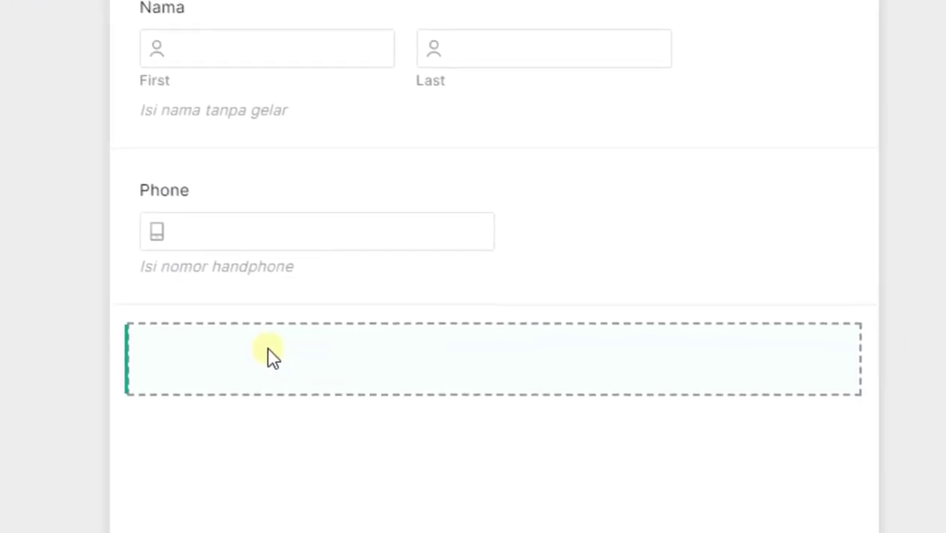
{"action": "left_click_drag", "start_coordinate": [271, 356], "coordinate": [273, 351]}
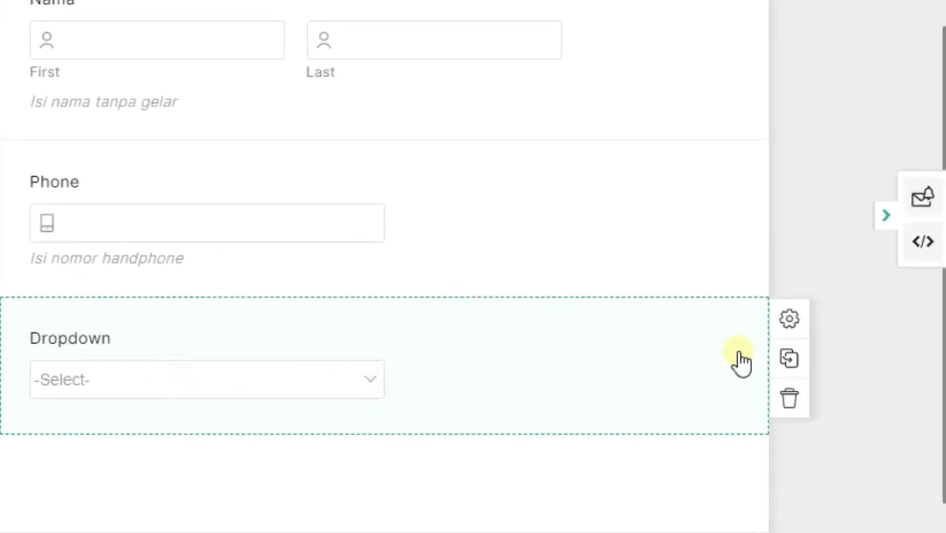
{"action": "left_click", "coordinate": [789, 318]}
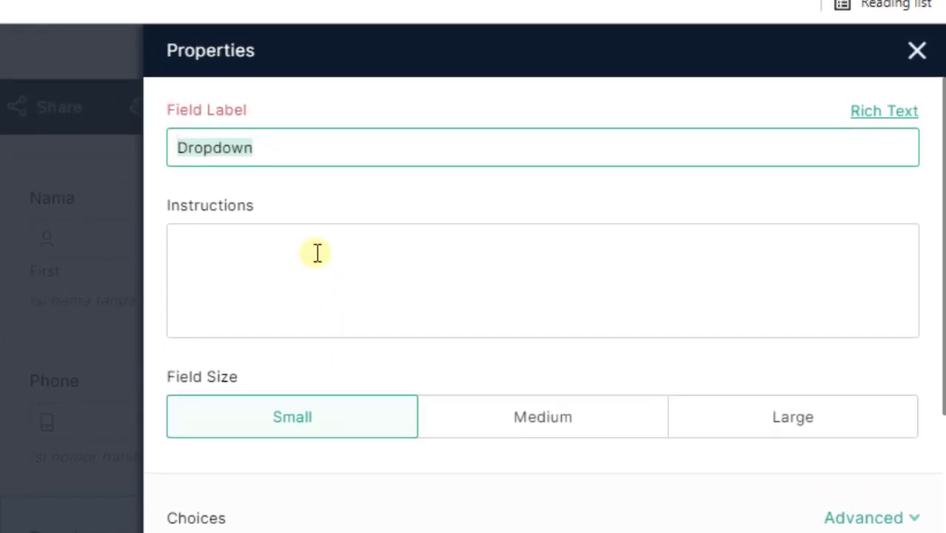
{"action": "left_click", "coordinate": [317, 253]}
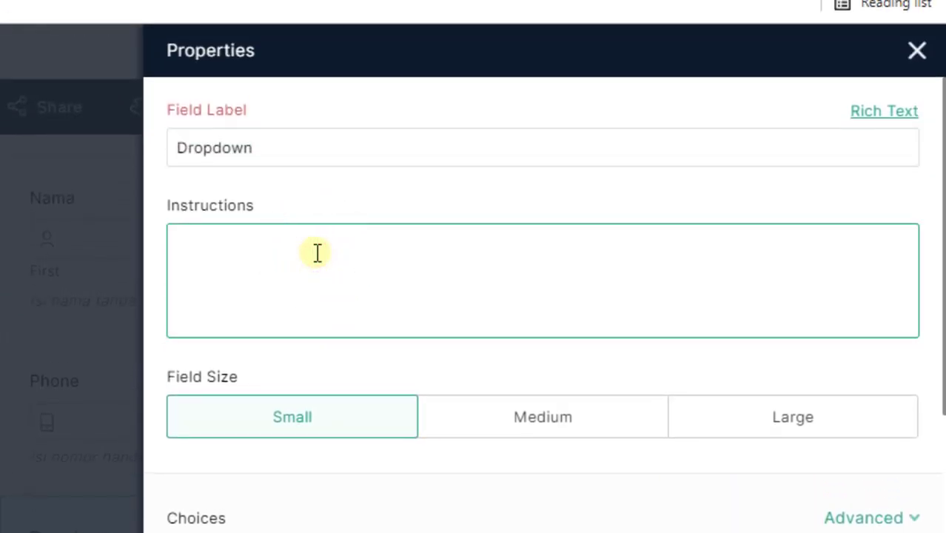
{"action": "type", "text": "Pilih sal"}
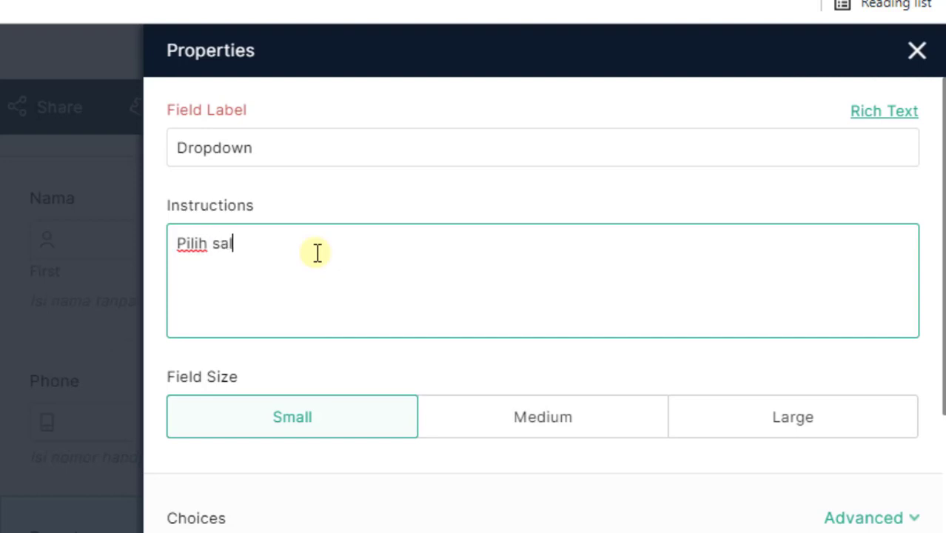
{"action": "type", "text": "an"}
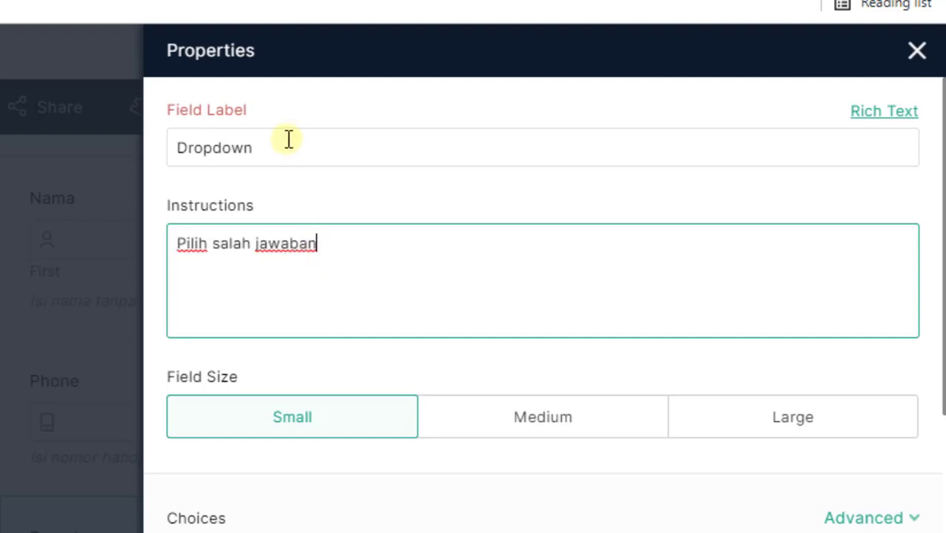
{"action": "left_click_drag", "start_coordinate": [287, 139], "coordinate": [158, 146]}
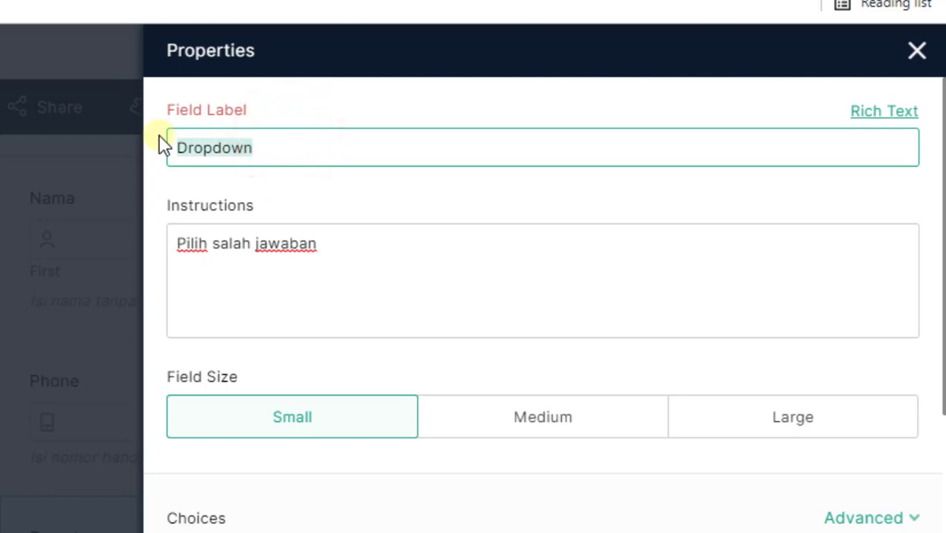
{"action": "type", "text": "Hasil Ke"}
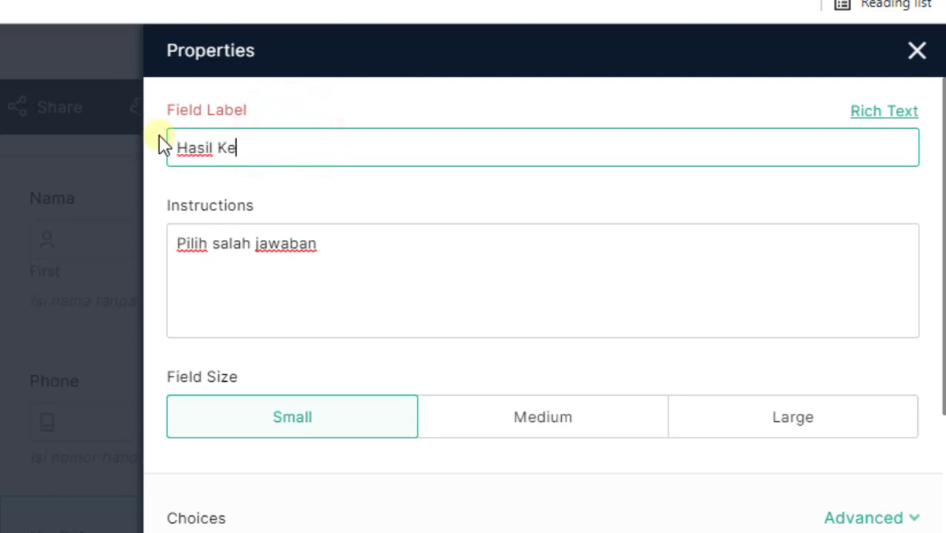
{"action": "type", "text": "puasan Pelanggan"}
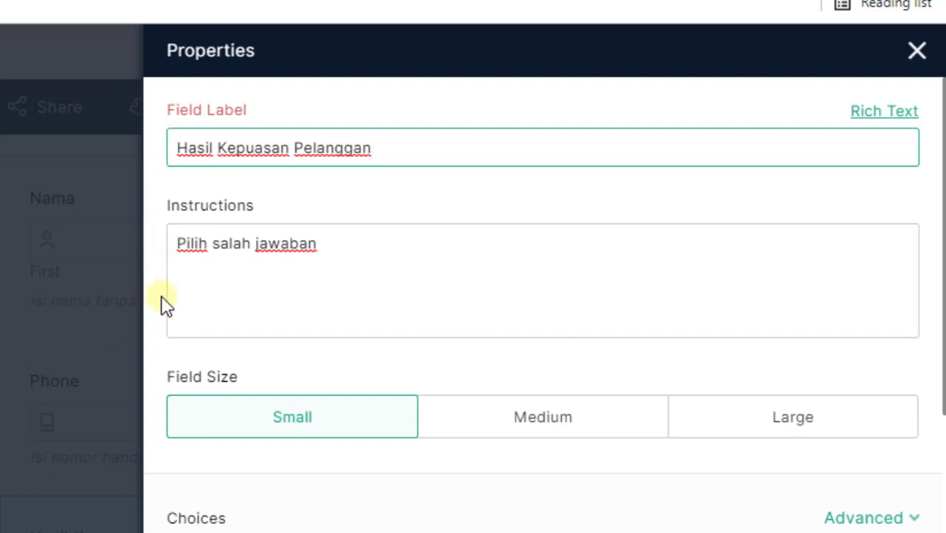
Replace the first two dropdown choices with 'Sangat Puas' and 'Puas'
{"action": "scroll", "coordinate": [265, 518], "scroll_direction": "down", "scroll_amount": 2}
{"action": "left_click", "coordinate": [268, 405]}
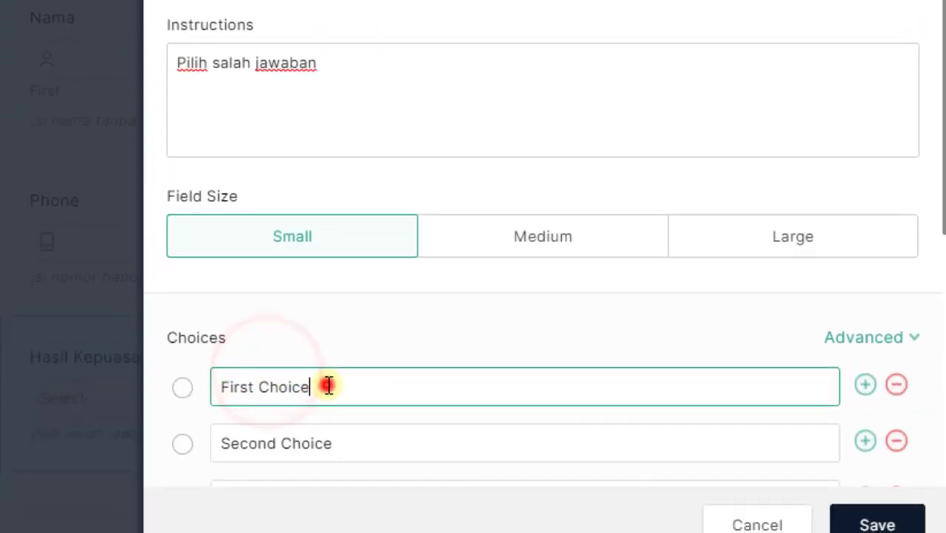
{"action": "left_click_drag", "start_coordinate": [327, 385], "coordinate": [217, 398]}
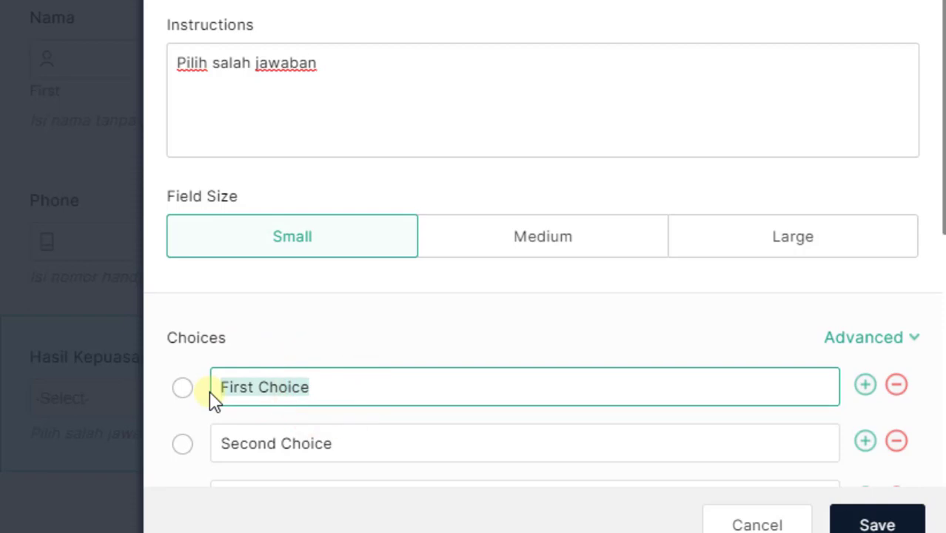
{"action": "type", "text": "Sangat  Pu"}
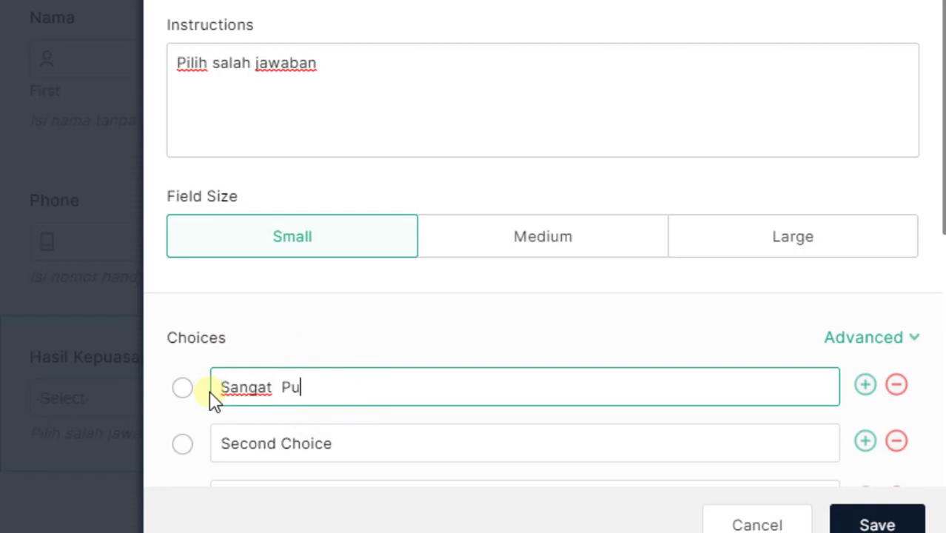
{"action": "type", "text": "as"}
{"action": "left_click", "coordinate": [317, 447]}
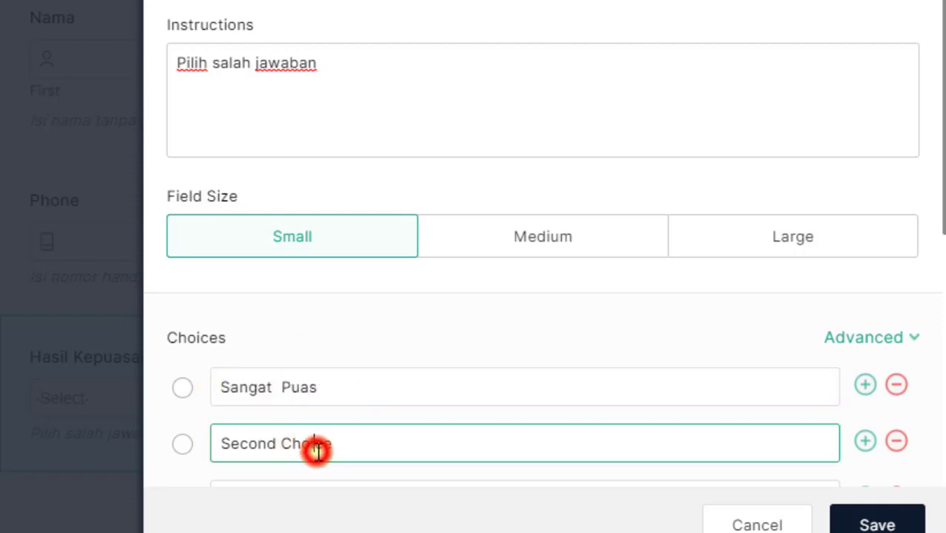
{"action": "key", "text": "End"}
{"action": "key", "text": "BackSpace"}
{"action": "key", "text": "BackSpace"}
{"action": "key", "text": "BackSpace"}
{"action": "key", "text": "BackSpace"}
{"action": "key", "text": "BackSpace"}
{"action": "key", "text": "BackSpace"}
{"action": "key", "text": "BackSpace"}
{"action": "key", "text": "BackSpace"}
{"action": "key", "text": "BackSpace"}
{"action": "key", "text": "BackSpace"}
{"action": "key", "text": "BackSpace"}
{"action": "key", "text": "BackSpace"}
{"action": "key", "text": "BackSpace"}
{"action": "type", "text": "Puas"}
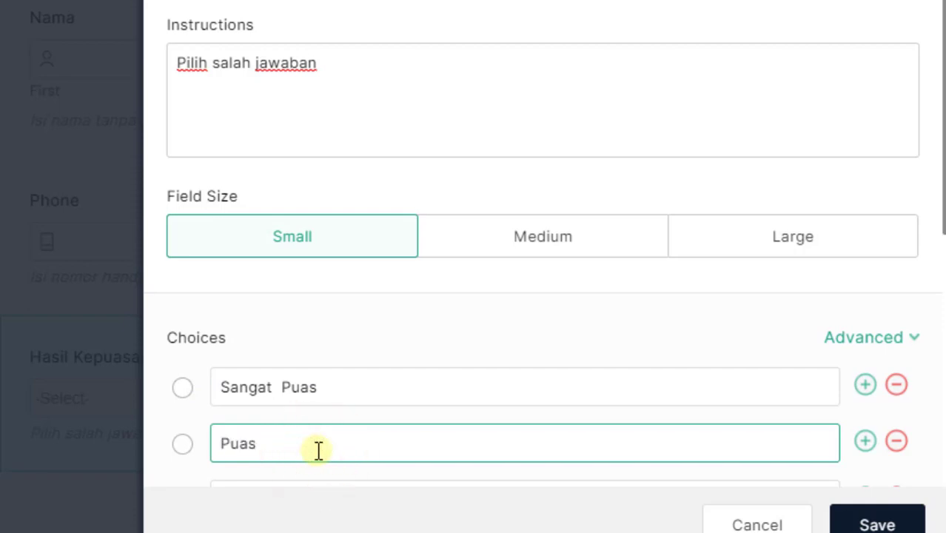
Change the third choice to 'Tidak Puas' and save the dropdown
{"action": "scroll", "coordinate": [913, 311], "scroll_direction": "down", "scroll_amount": 2}
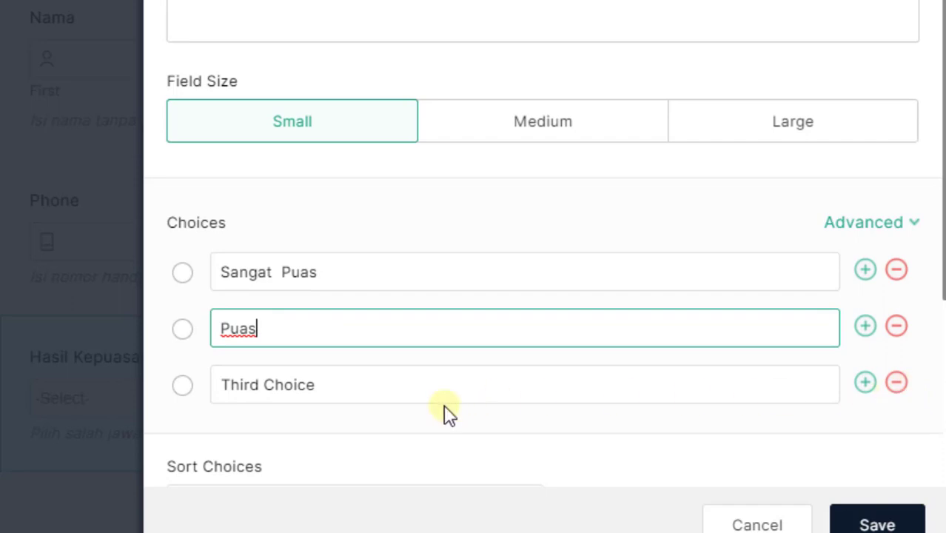
{"action": "left_click", "coordinate": [401, 391]}
{"action": "key", "text": "BackSpace"}
{"action": "key", "text": "BackSpace"}
{"action": "key", "text": "BackSpace"}
{"action": "key", "text": "BackSpace"}
{"action": "key", "text": "BackSpace"}
{"action": "key", "text": "BackSpace"}
{"action": "key", "text": "BackSpace"}
{"action": "key", "text": "BackSpace"}
{"action": "key", "text": "BackSpace"}
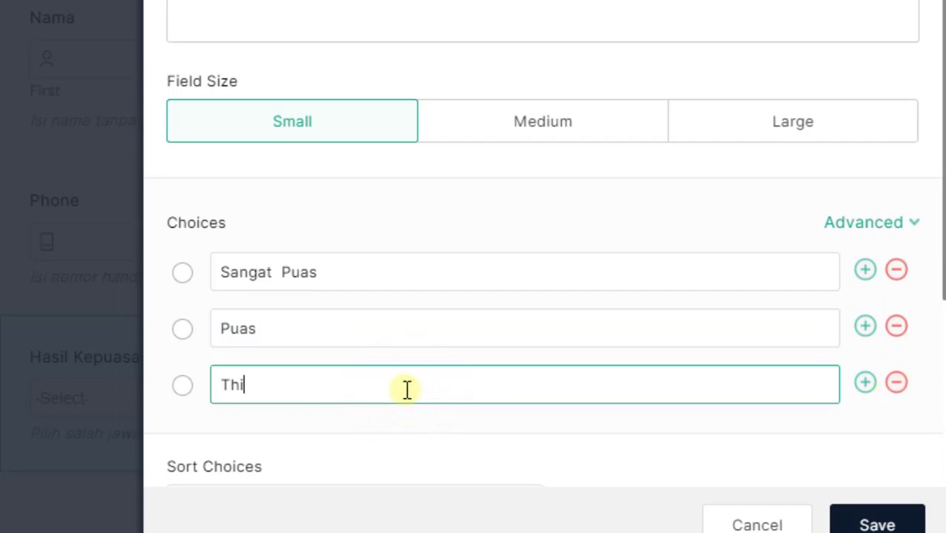
{"action": "key", "text": "BackSpace"}
{"action": "key", "text": "BackSpace"}
{"action": "key", "text": "BackSpace"}
{"action": "type", "text": "Tidak Puas"}
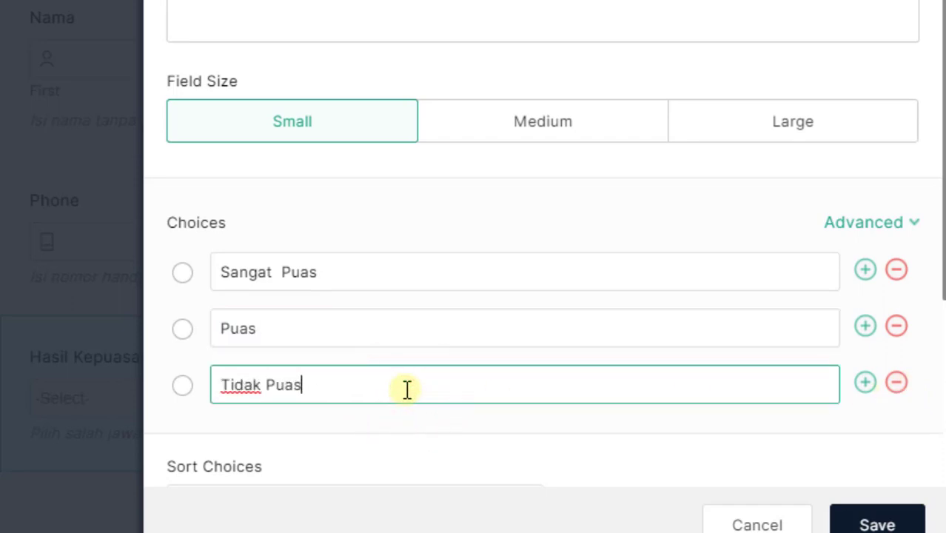
{"action": "scroll", "coordinate": [420, 383], "scroll_direction": "down", "scroll_amount": 2}
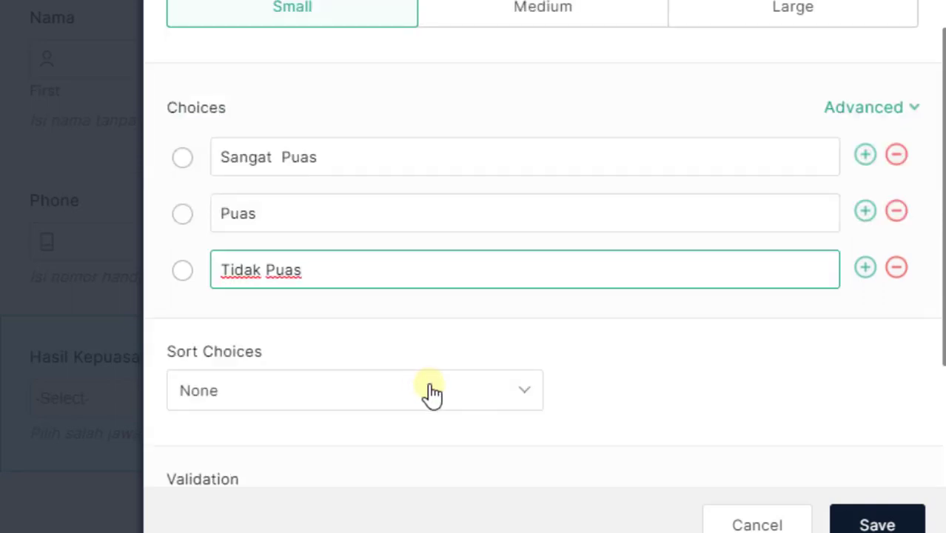
{"action": "left_click", "coordinate": [862, 523]}
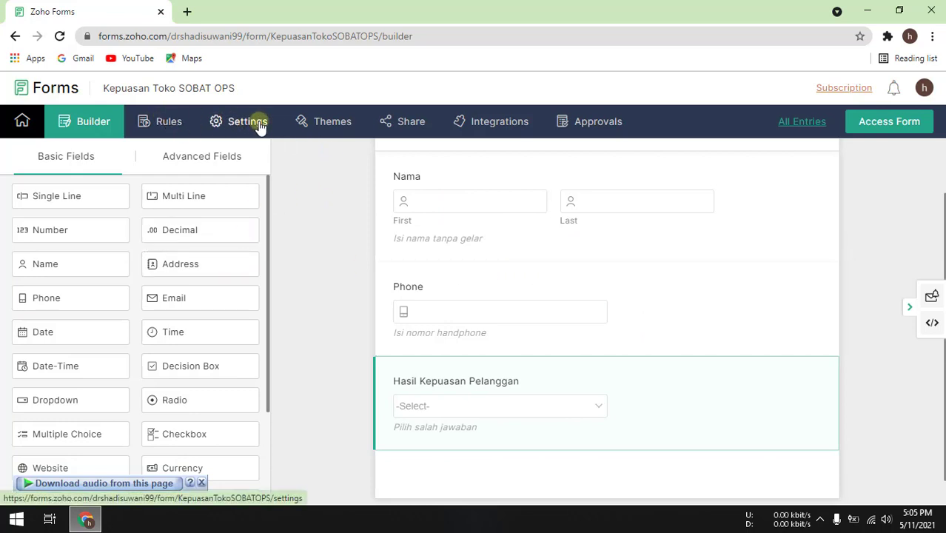
Apply the Apple NoteBook theme from the Themes Gallery, replacing Classic, and confirm the alert
{"action": "left_click", "coordinate": [333, 123]}
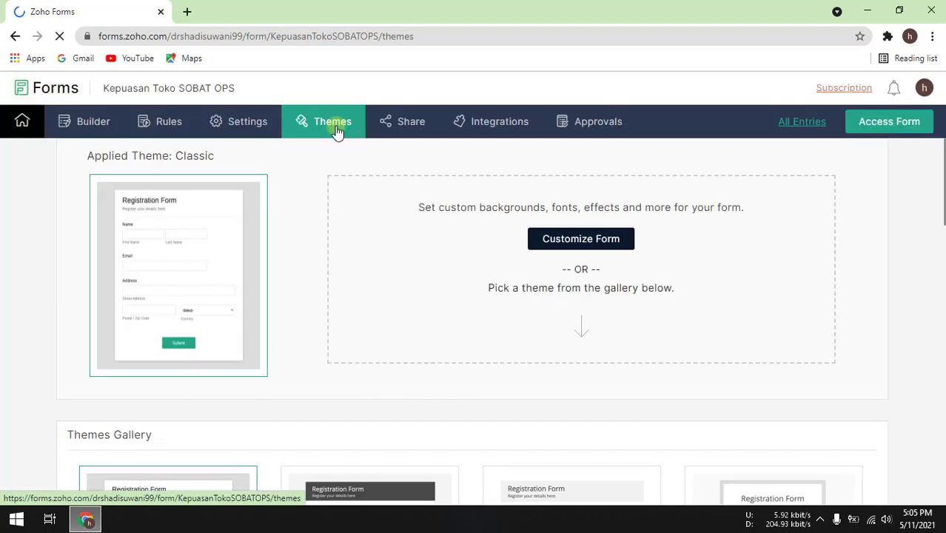
{"action": "scroll", "coordinate": [355, 290], "scroll_direction": "down", "scroll_amount": 4}
{"action": "mouse_move", "coordinate": [359, 285]}
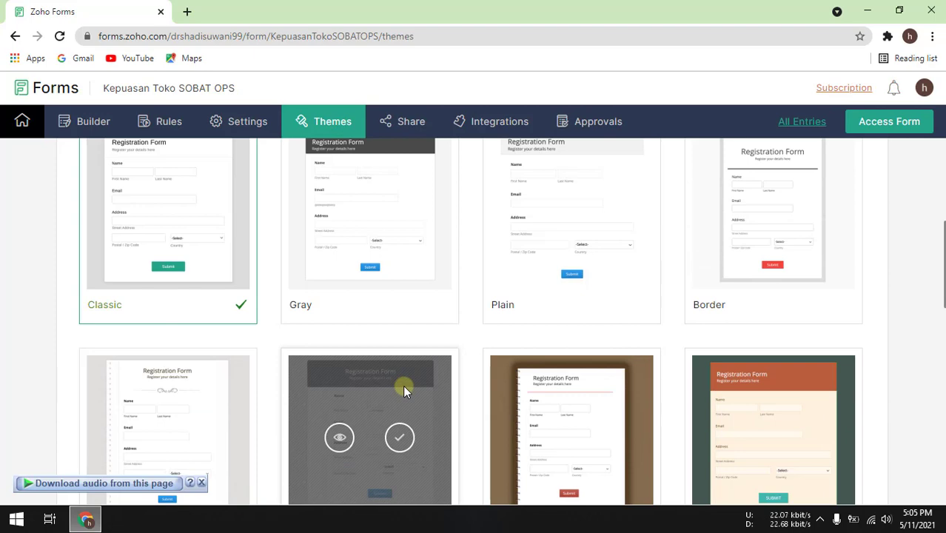
{"action": "left_click", "coordinate": [402, 385]}
{"action": "scroll", "coordinate": [406, 394], "scroll_direction": "down", "scroll_amount": 1}
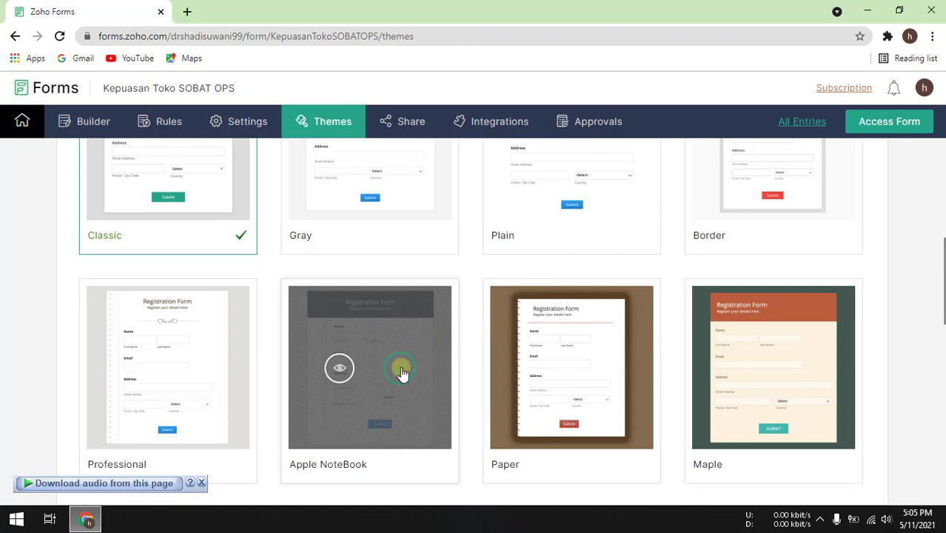
{"action": "left_click", "coordinate": [401, 370]}
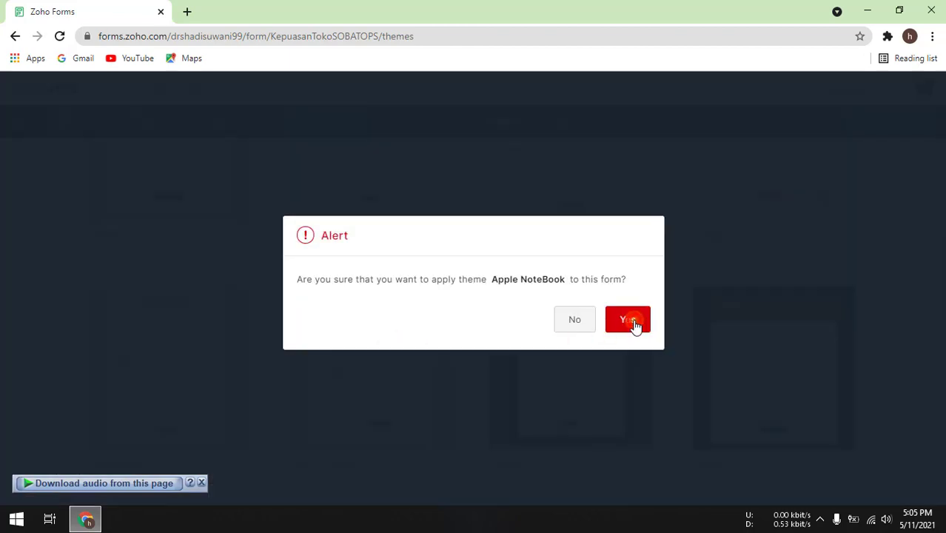
{"action": "left_click", "coordinate": [637, 325]}
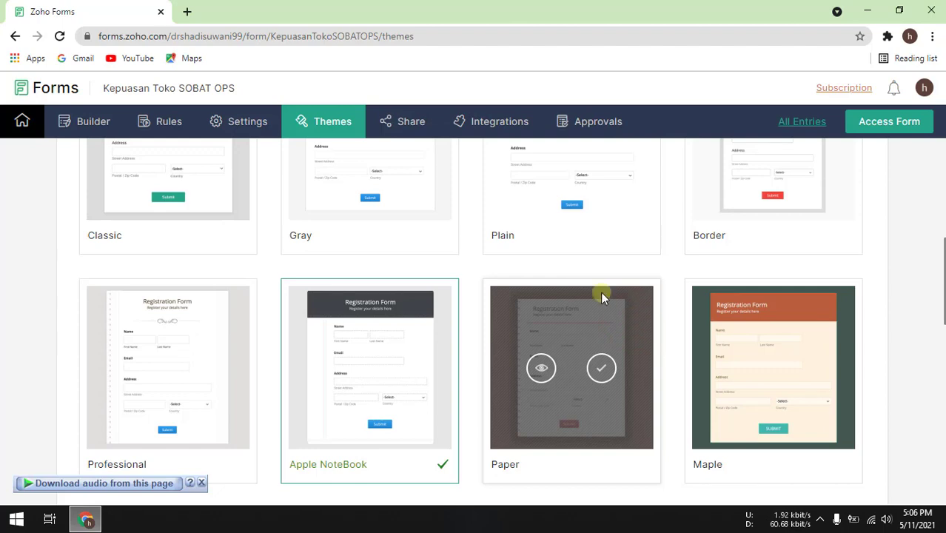
{"action": "left_click", "coordinate": [407, 126]}
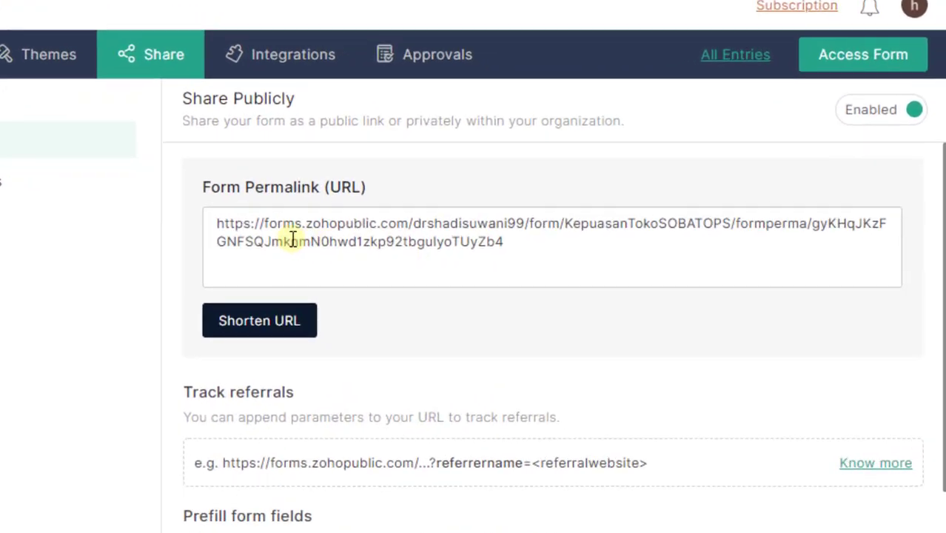
Generate a shortened zfrmz.com link for the form and copy it
{"action": "left_click", "coordinate": [254, 320]}
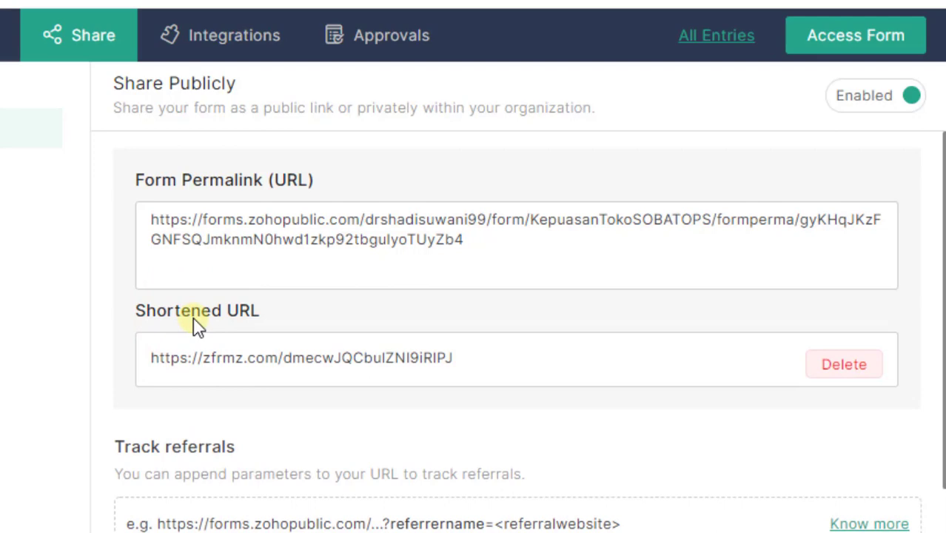
{"action": "left_click_drag", "start_coordinate": [501, 365], "coordinate": [150, 365]}
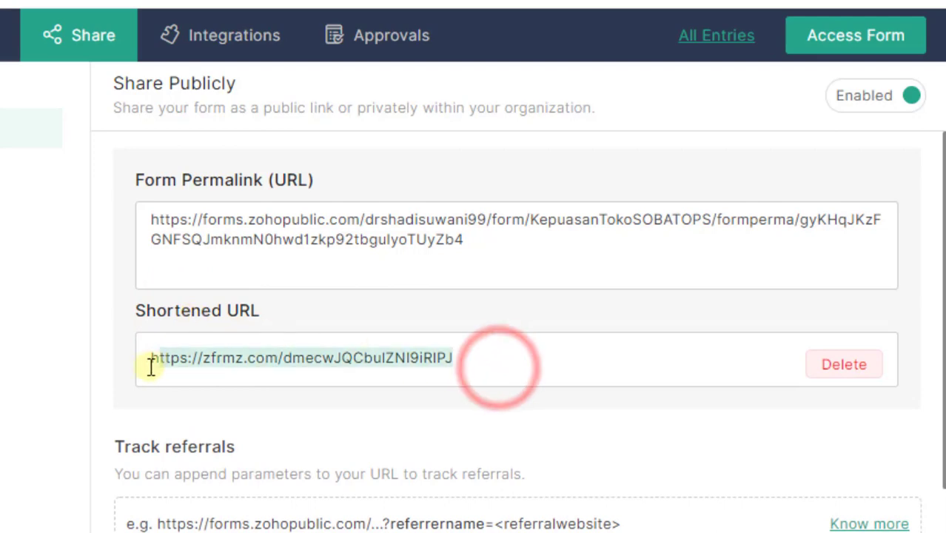
{"action": "right_click", "coordinate": [207, 355]}
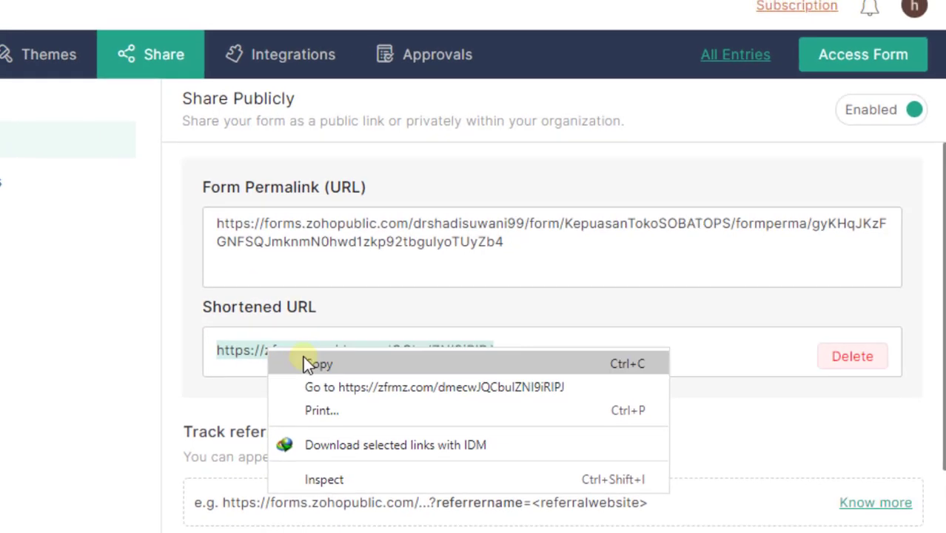
{"action": "left_click", "coordinate": [307, 364]}
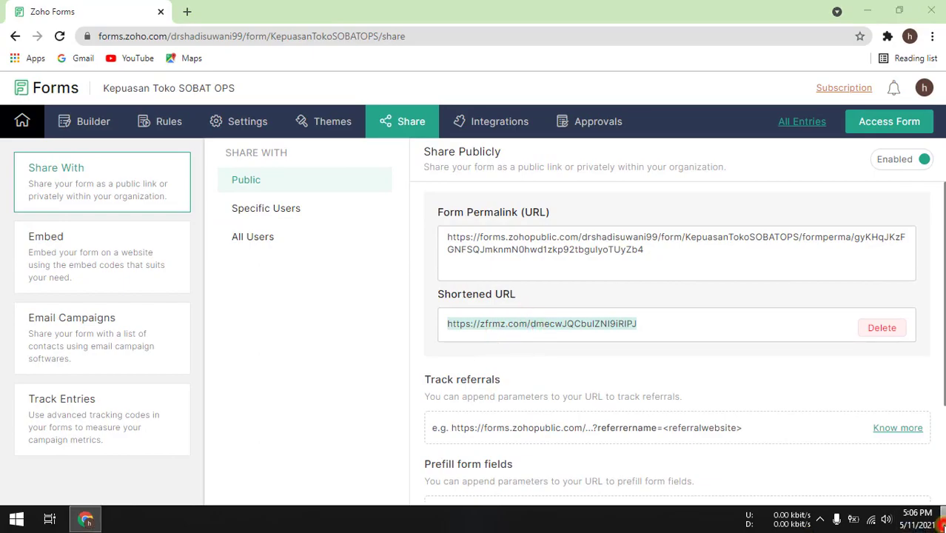
Open the copied short link in a separate maximized Chrome window to view the live form
{"action": "left_click", "coordinate": [943, 522]}
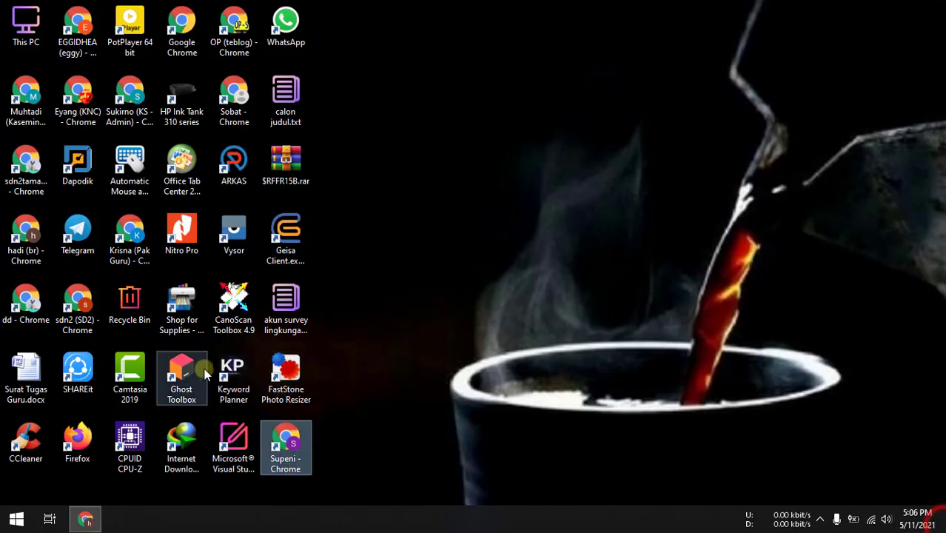
{"action": "double_click", "coordinate": [28, 171]}
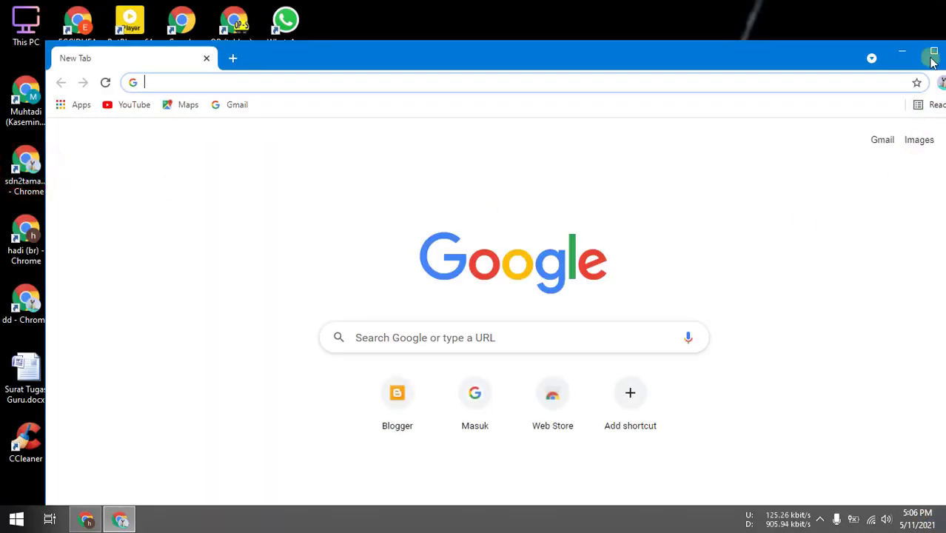
{"action": "left_click", "coordinate": [932, 59]}
{"action": "right_click", "coordinate": [304, 37]}
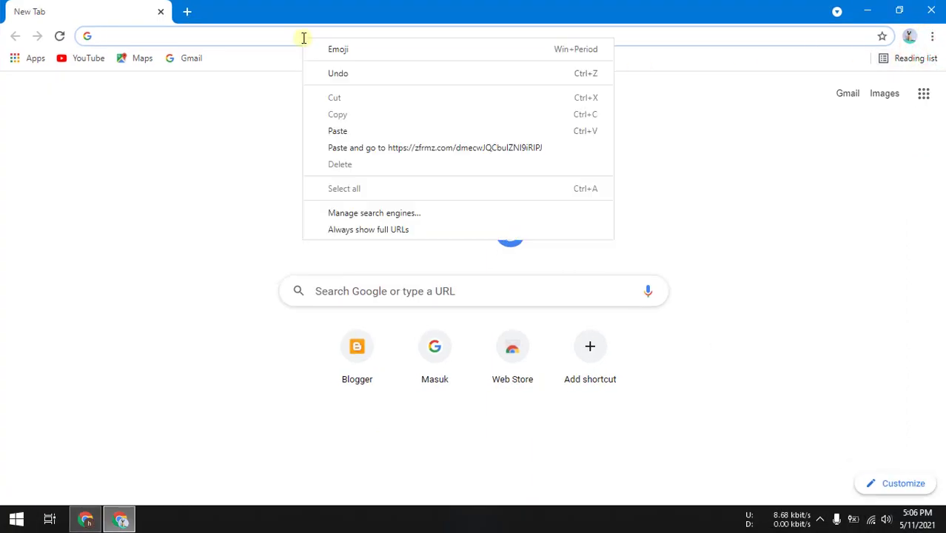
{"action": "left_click", "coordinate": [352, 148]}
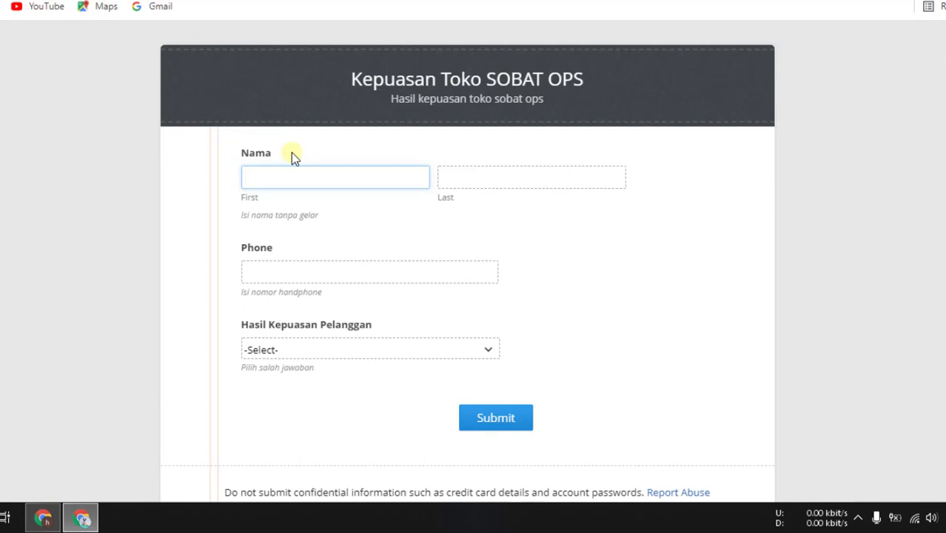
Enter a first name in the test response's Name field, correcting a typo
{"action": "type", "text": "Kris"}
{"action": "key", "text": "Tab"}
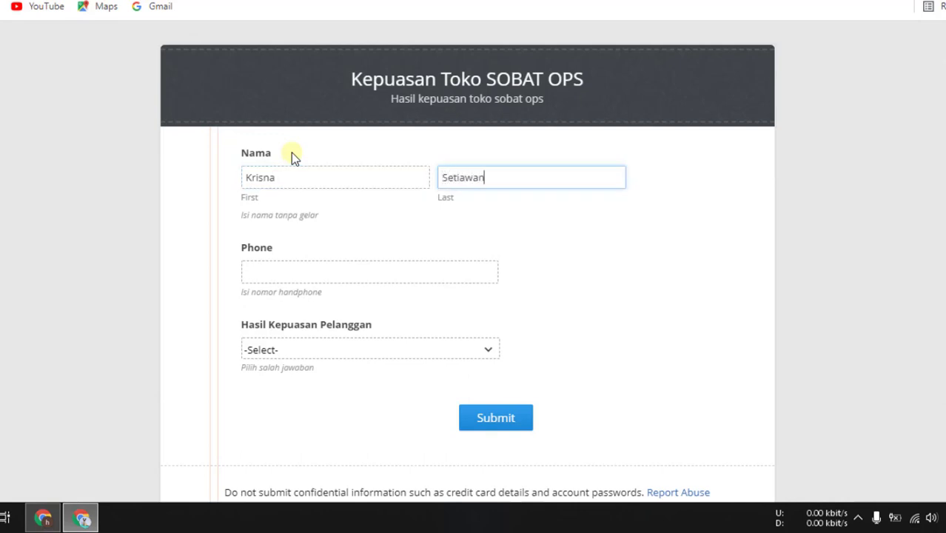
Enter a phone number, pick Puas as the satisfaction rating, and submit the response
{"action": "left_click", "coordinate": [281, 271]}
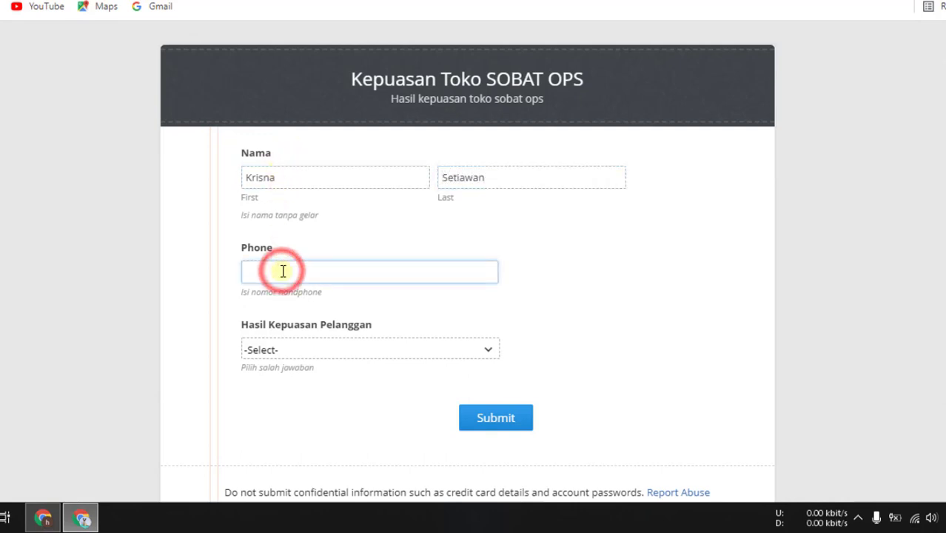
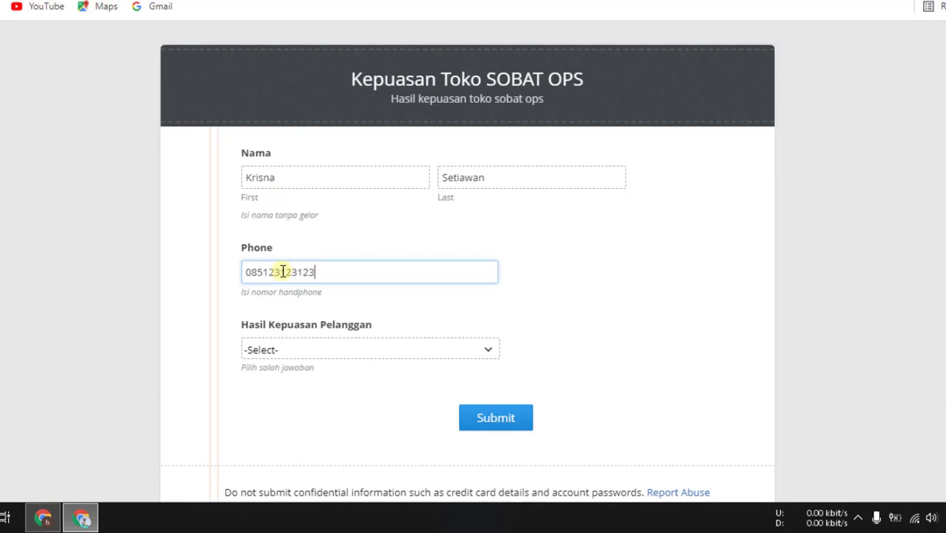
{"action": "left_click", "coordinate": [355, 343]}
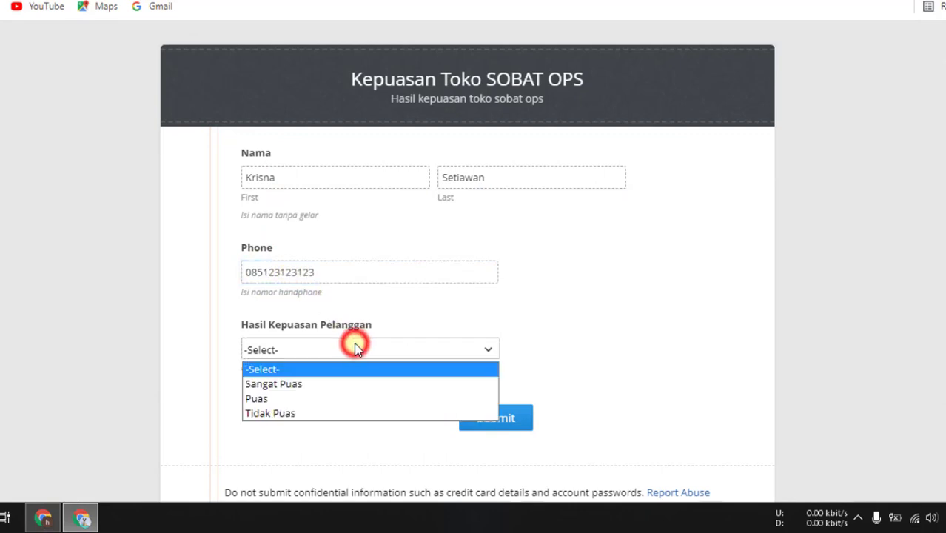
{"action": "left_click", "coordinate": [324, 400]}
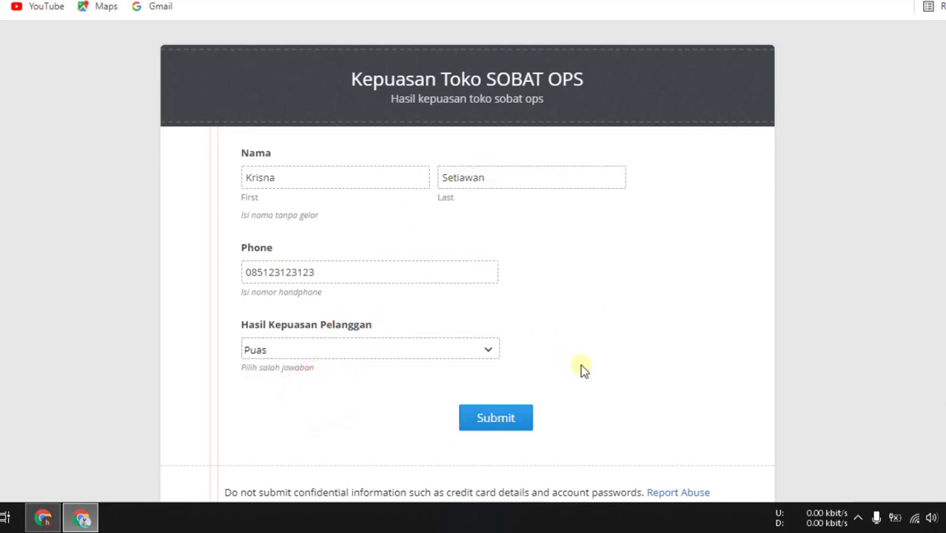
{"action": "left_click", "coordinate": [509, 419]}
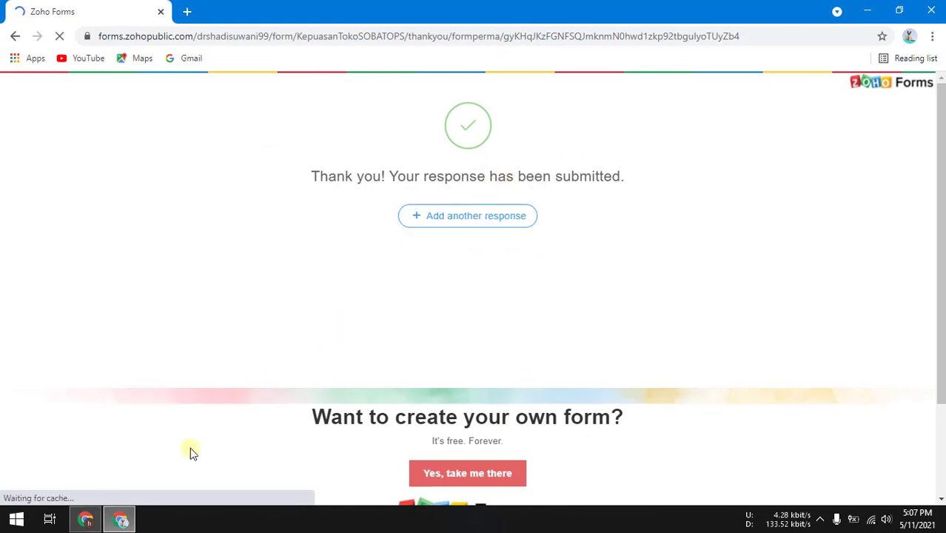
Return to the form's Share page window and open All Entries
{"action": "left_click", "coordinate": [86, 521]}
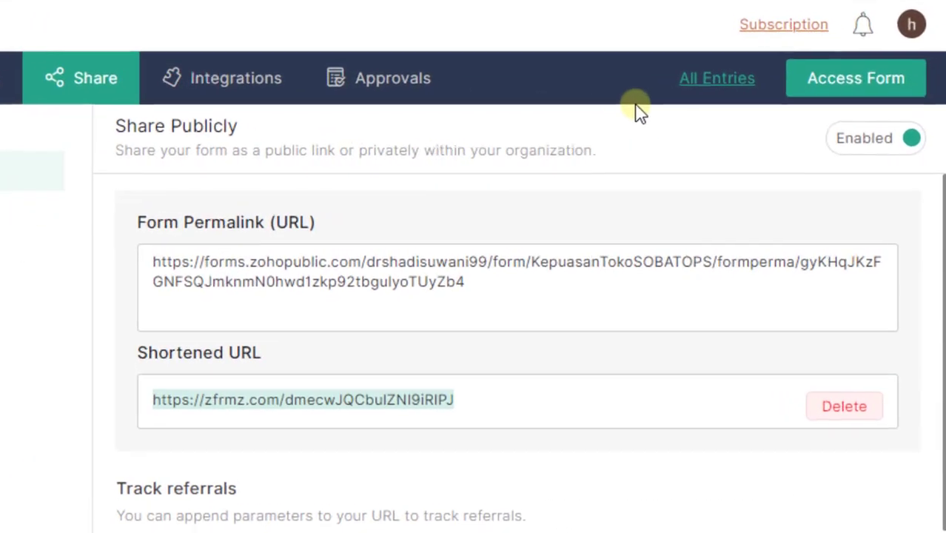
{"action": "left_click", "coordinate": [793, 123]}
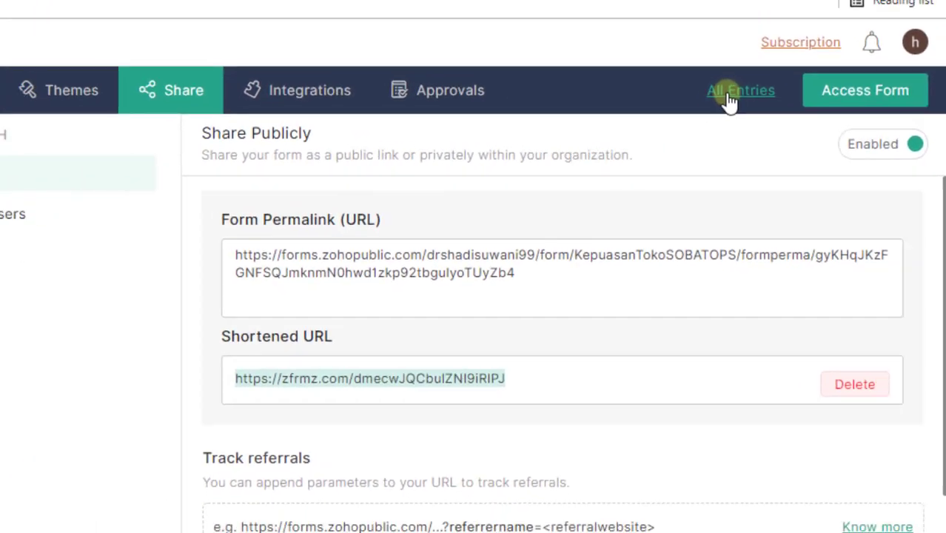